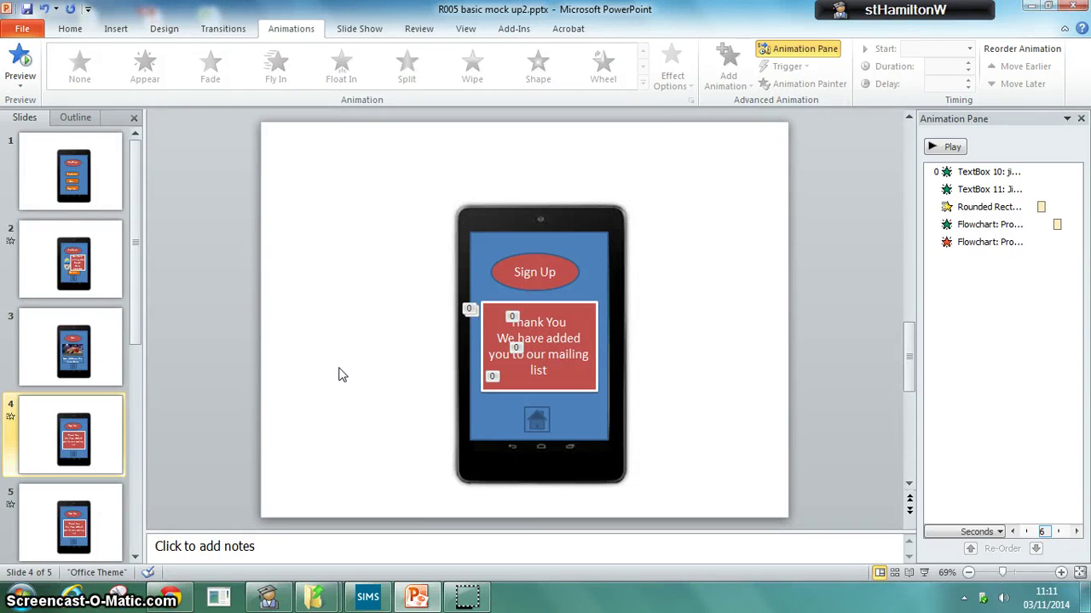
Run the slide show to preview the sign-up form slide, then return to editing.
{"action": "key", "text": "F5"}
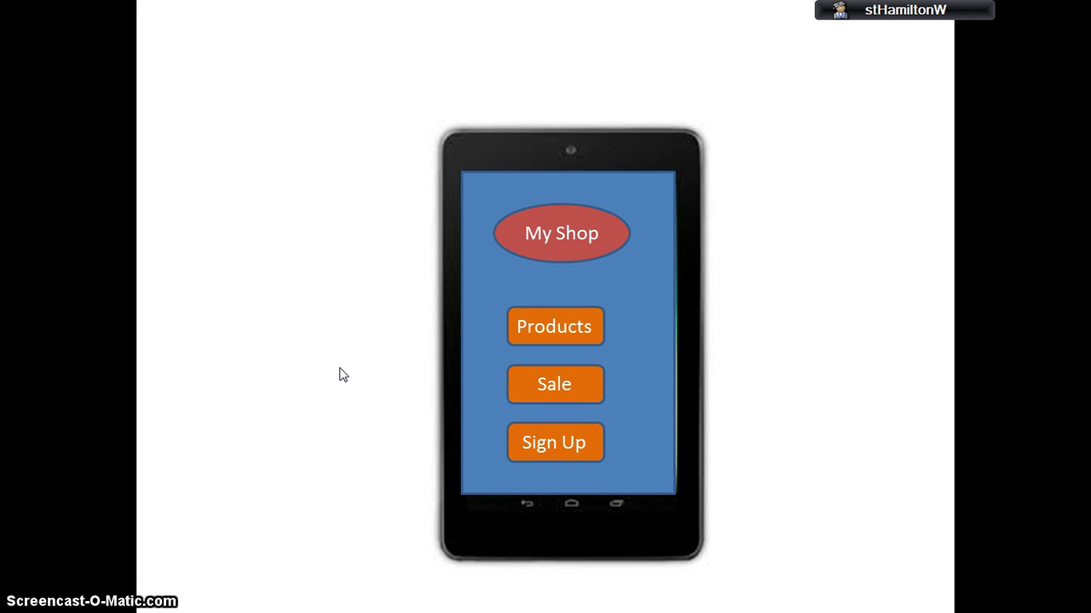
{"action": "left_click", "coordinate": [558, 460]}
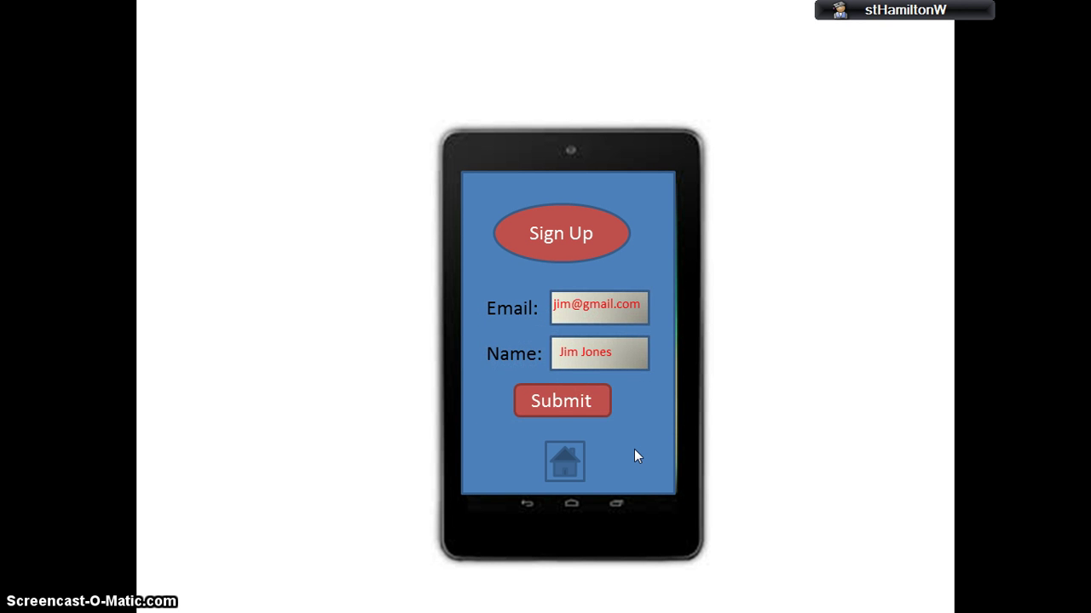
{"action": "key", "text": "Escape"}
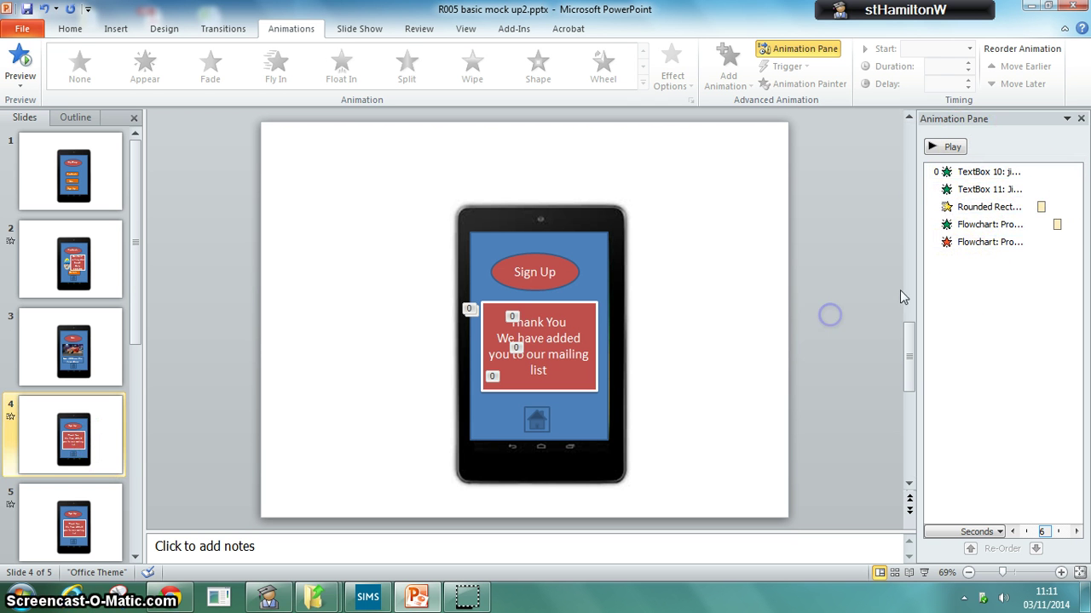
Delete the slide's existing animations and move the Thank You box right of the phone.
{"action": "left_click", "coordinate": [980, 242]}
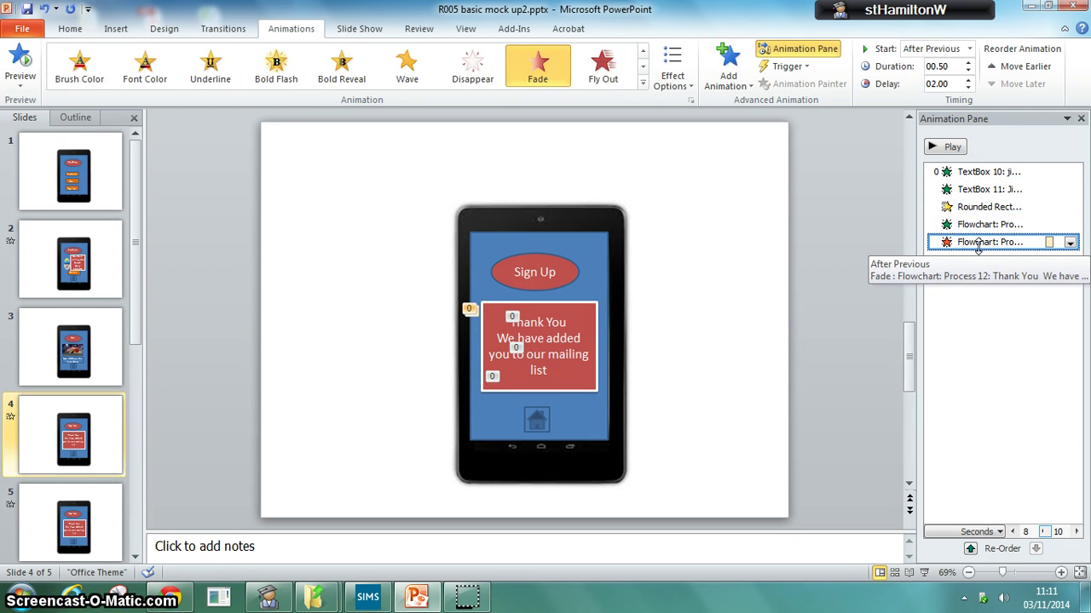
{"action": "key", "text": "Delete"}
{"action": "key", "text": "Delete"}
{"action": "key", "text": "Delete"}
{"action": "key", "text": "Delete"}
{"action": "key", "text": "Delete"}
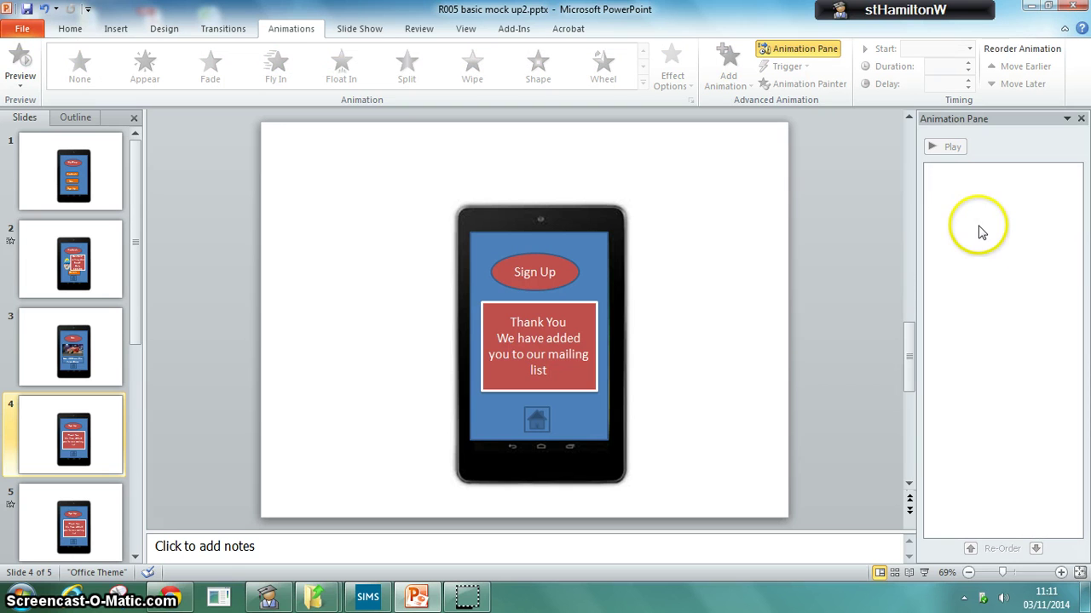
{"action": "mouse_move", "coordinate": [559, 301]}
{"action": "left_mouse_down"}
{"action": "mouse_move", "coordinate": [667, 281]}
{"action": "mouse_move", "coordinate": [693, 261]}
{"action": "left_mouse_up"}
Give the email box an Appear entrance animating text by letter, 0.4 s apart.
{"action": "left_click", "coordinate": [552, 317]}
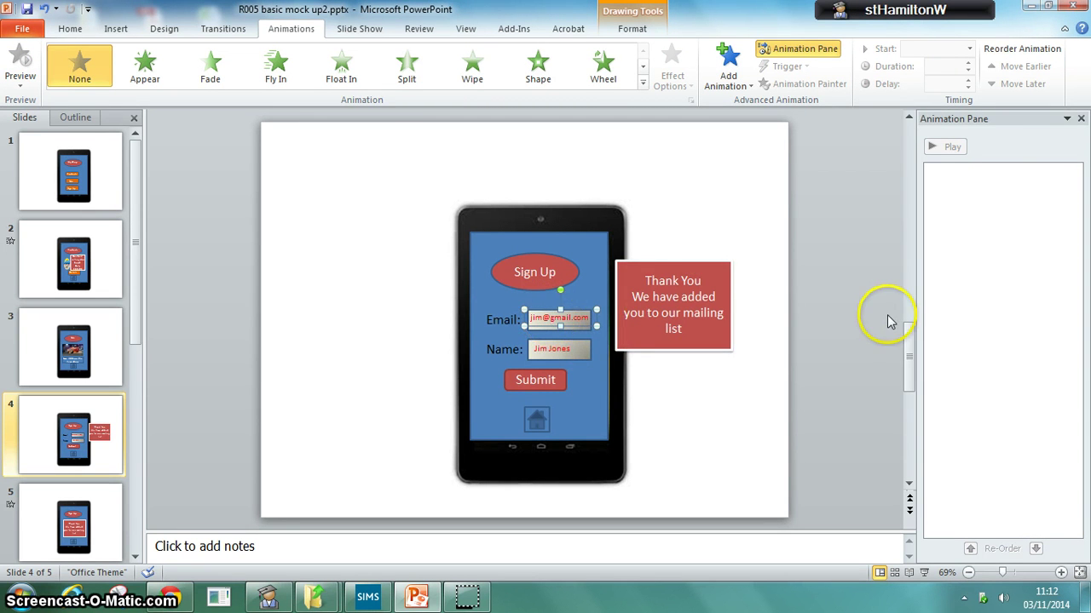
{"action": "left_click", "coordinate": [136, 60]}
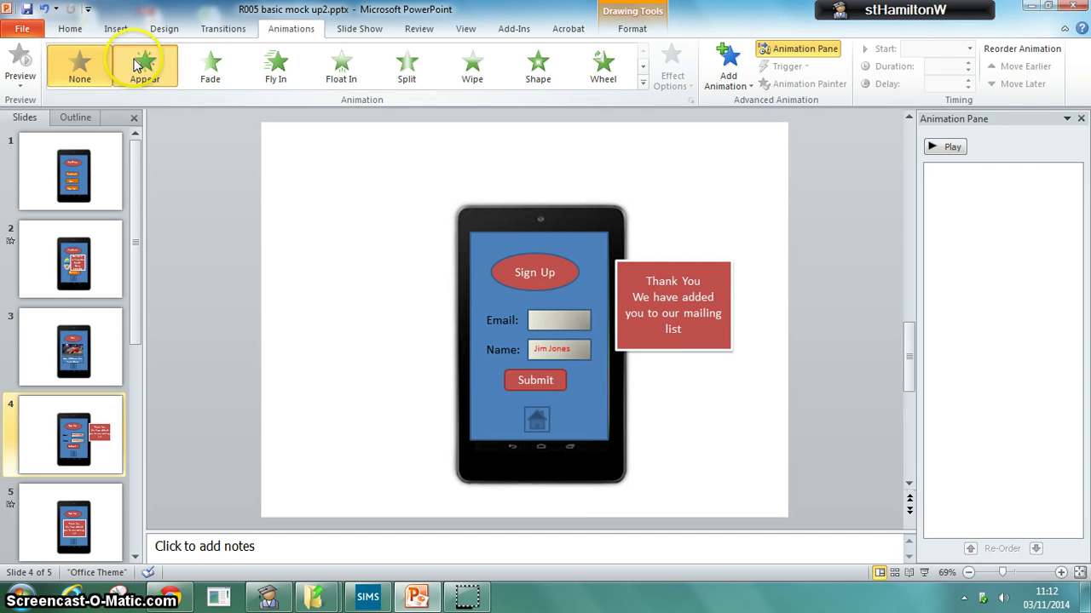
{"action": "left_click", "coordinate": [1069, 172]}
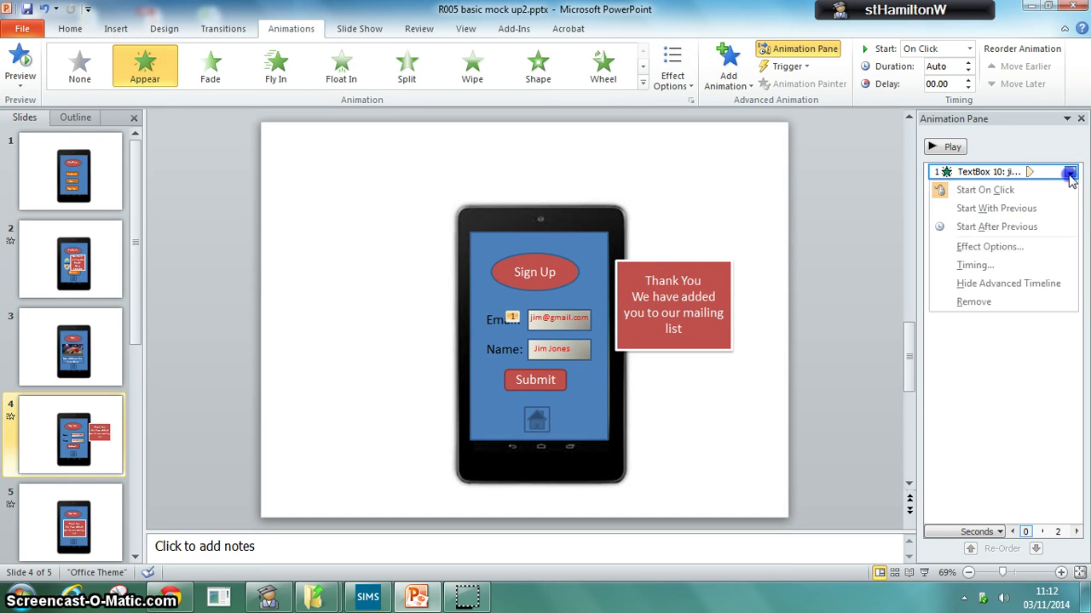
{"action": "left_click", "coordinate": [984, 266]}
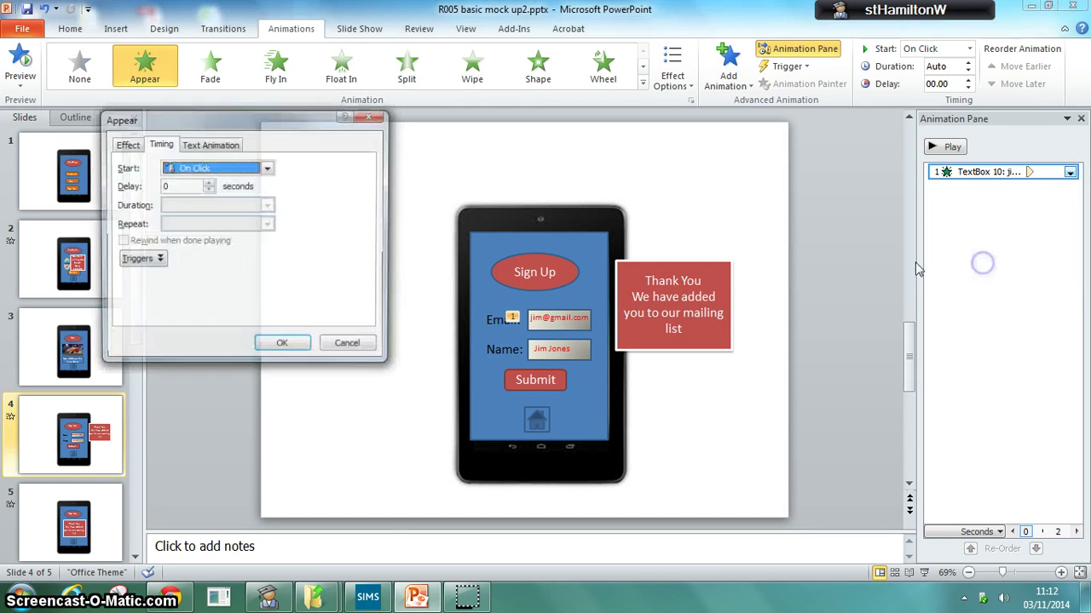
{"action": "left_click", "coordinate": [126, 144]}
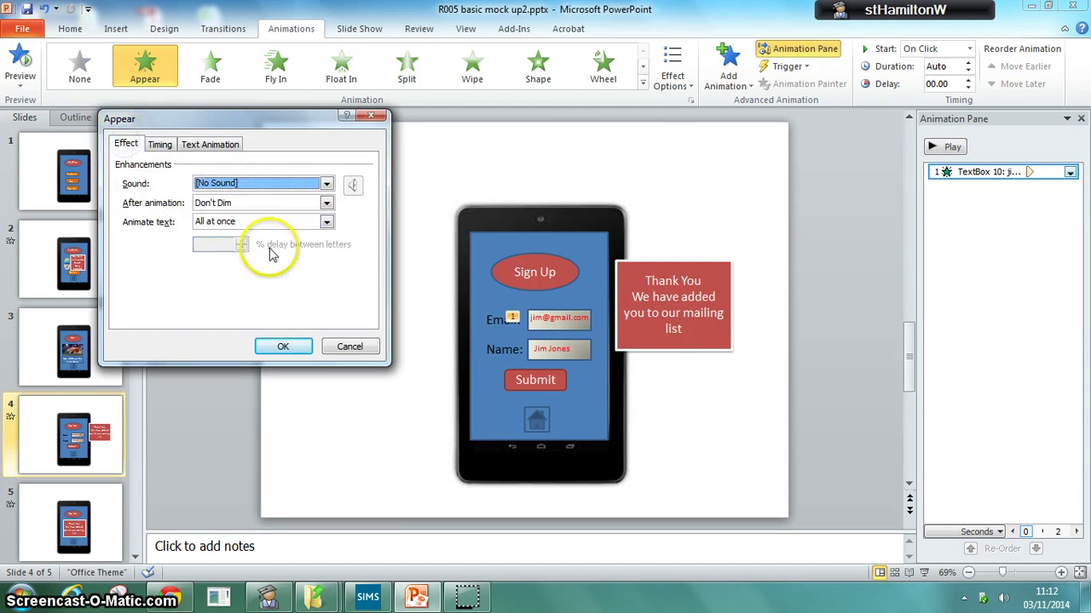
{"action": "left_click", "coordinate": [256, 221]}
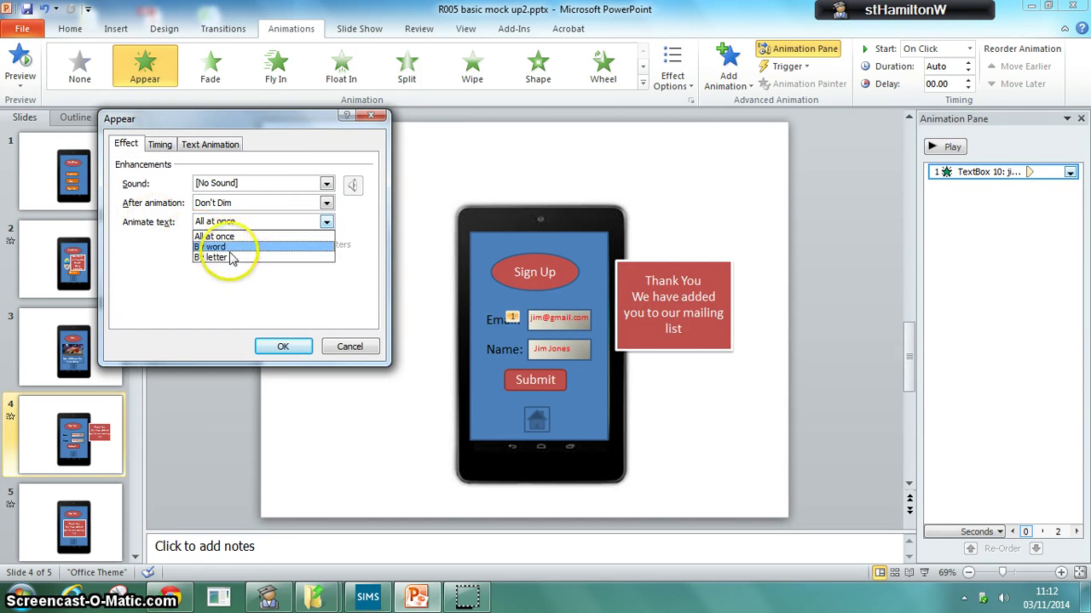
{"action": "left_click", "coordinate": [240, 259]}
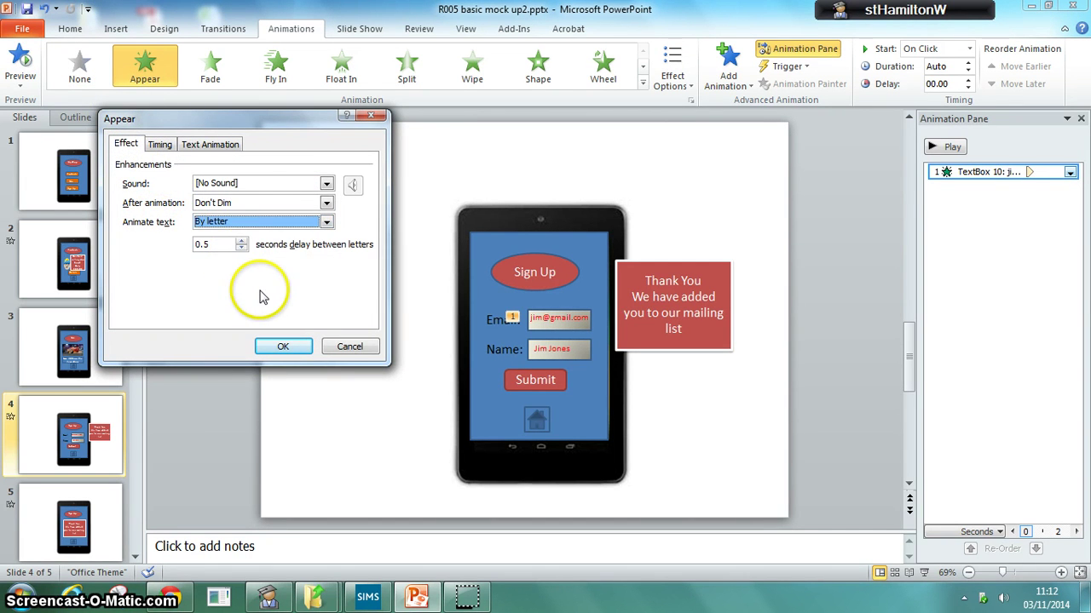
{"action": "left_click", "coordinate": [242, 248]}
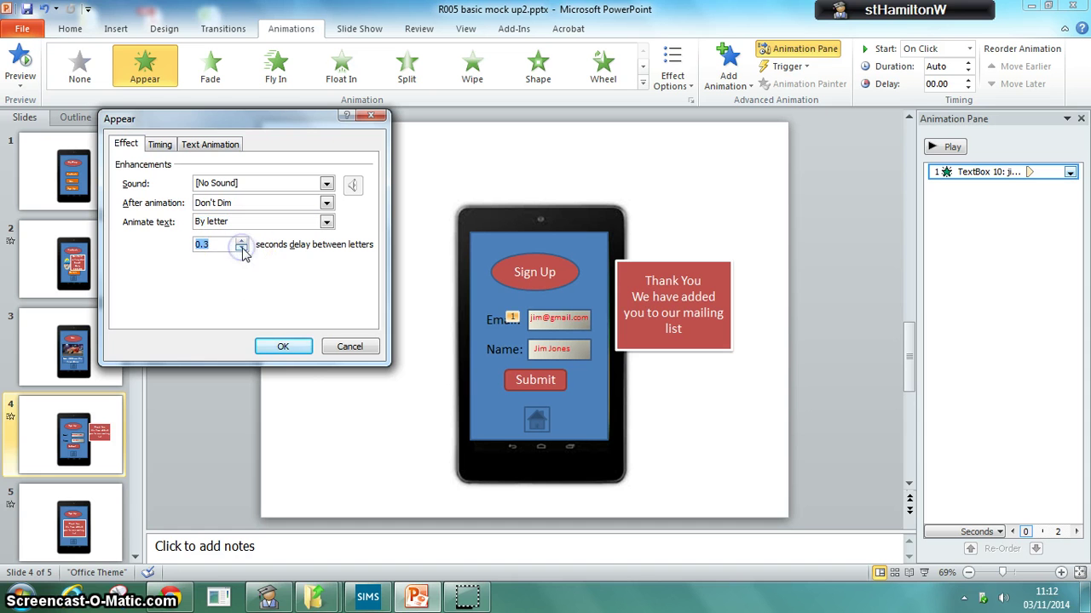
{"action": "left_click", "coordinate": [283, 347]}
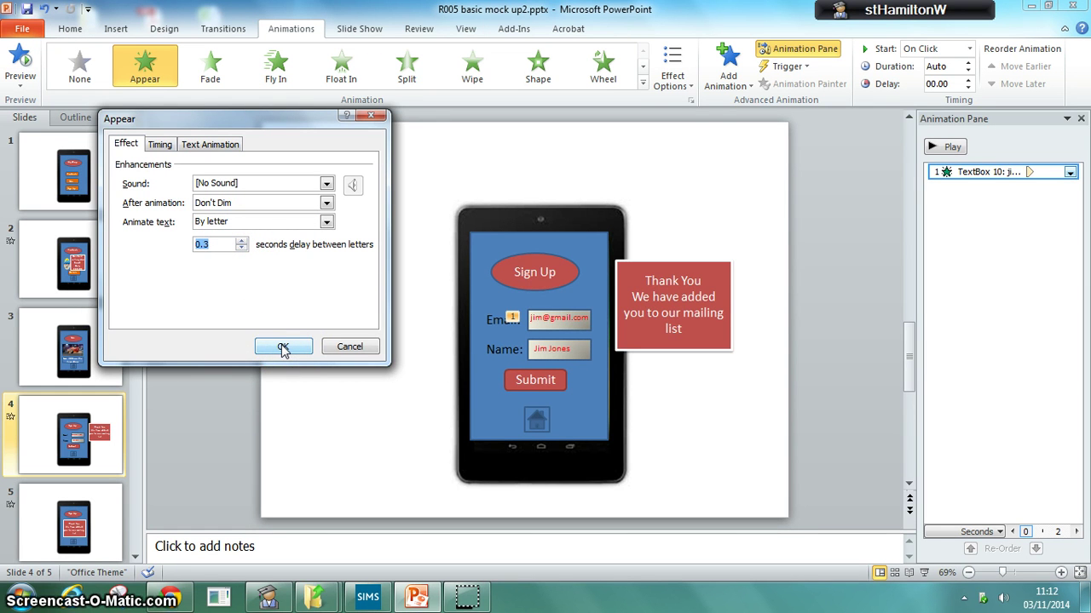
{"action": "left_click", "coordinate": [283, 348]}
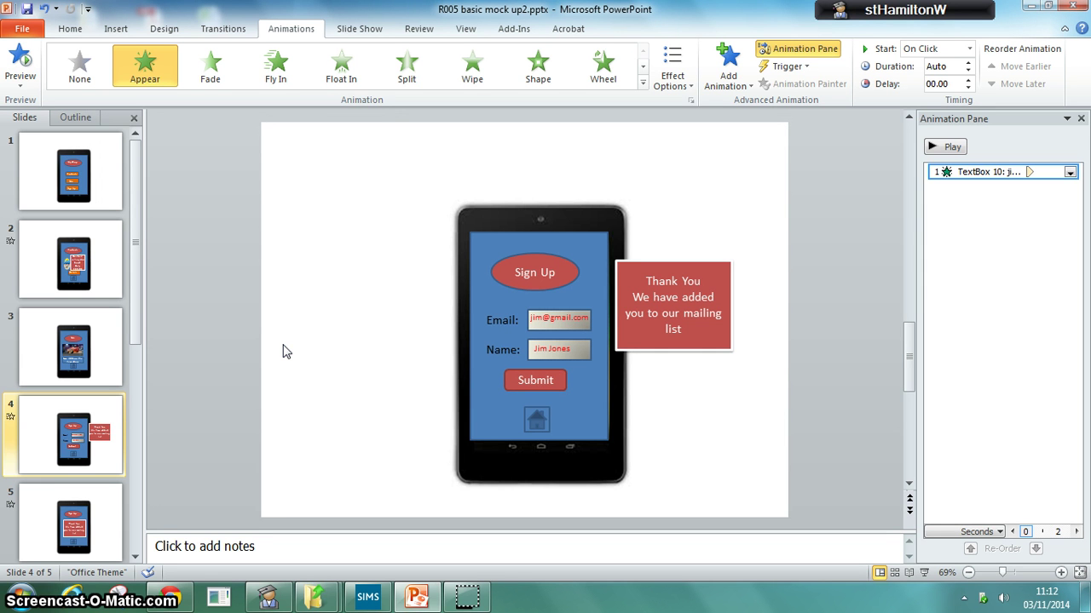
{"action": "left_click", "coordinate": [548, 350]}
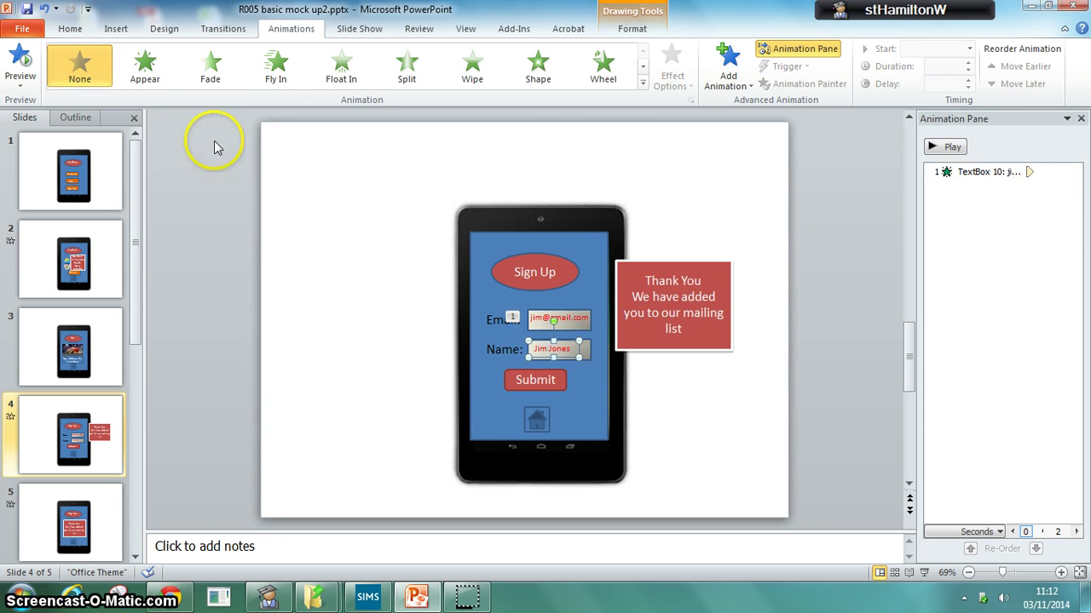
Give the name box an Appear entrance, After Previous, animating text by letter at 0.4 s.
{"action": "left_click", "coordinate": [145, 67]}
{"action": "left_click", "coordinate": [1070, 189]}
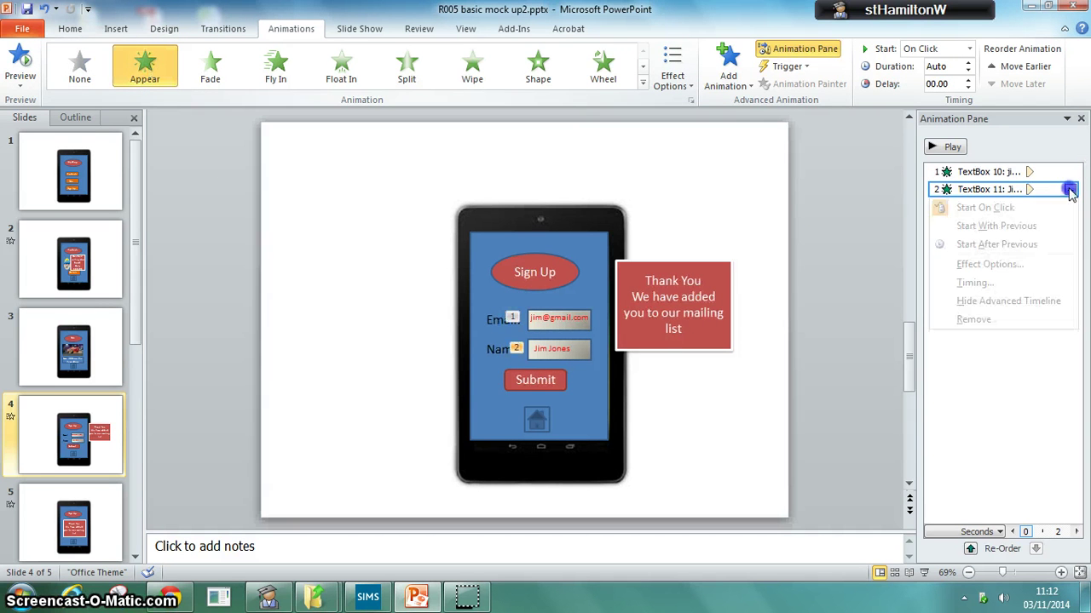
{"action": "left_click", "coordinate": [1033, 246]}
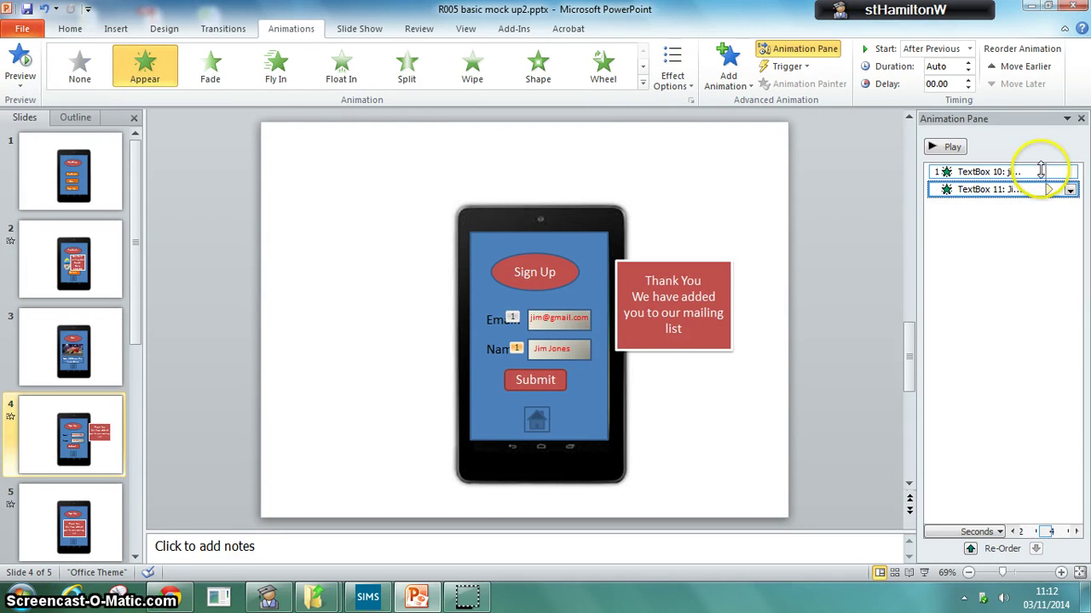
{"action": "left_click", "coordinate": [1069, 190]}
{"action": "left_click", "coordinate": [1001, 283]}
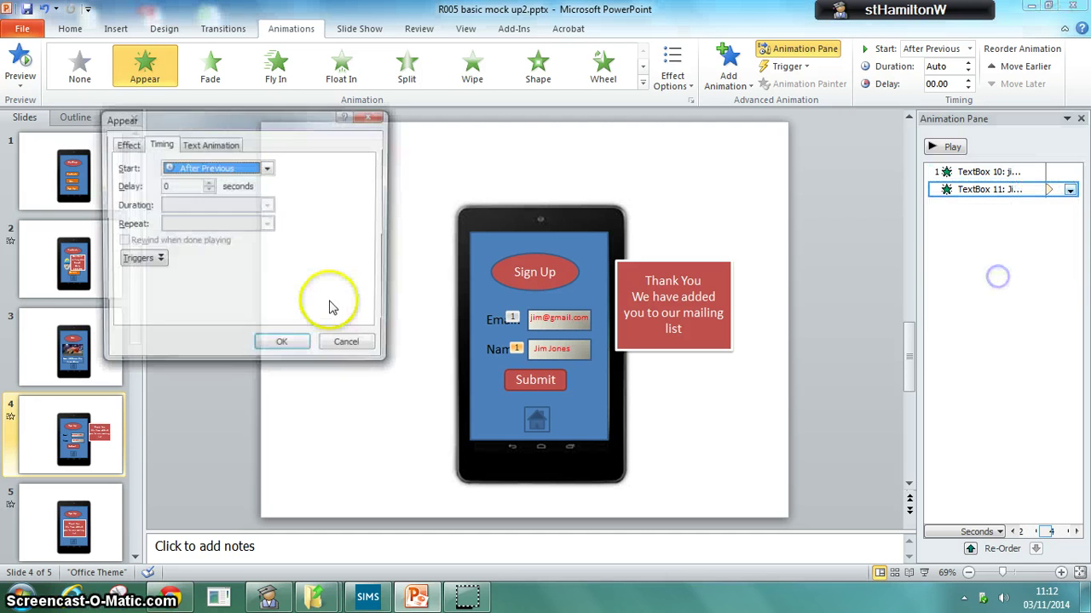
{"action": "left_click", "coordinate": [126, 144]}
{"action": "left_click", "coordinate": [243, 221]}
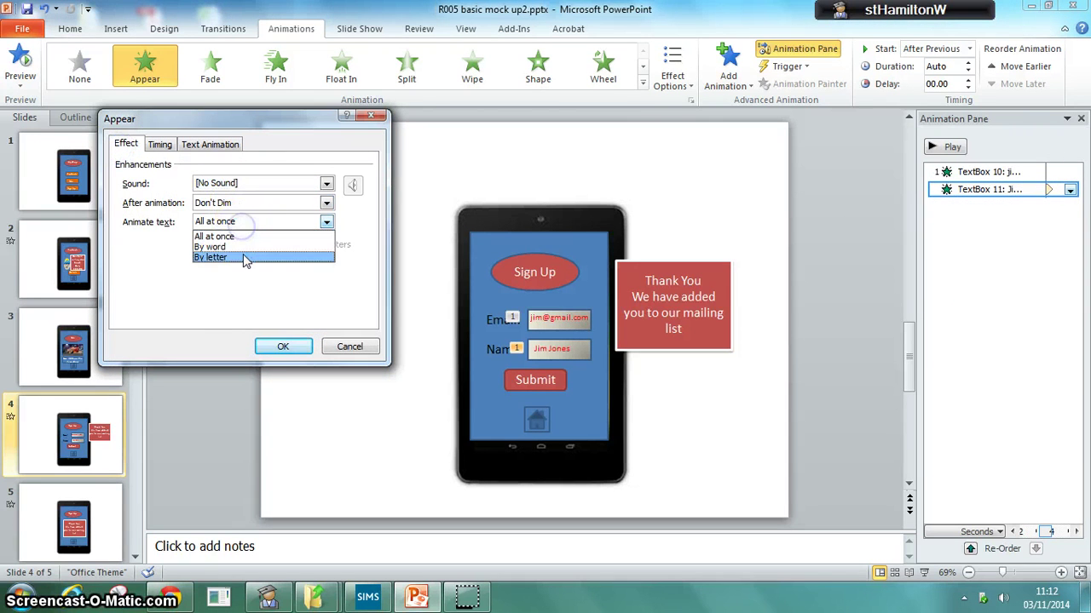
{"action": "left_click", "coordinate": [243, 257]}
{"action": "left_click", "coordinate": [241, 248]}
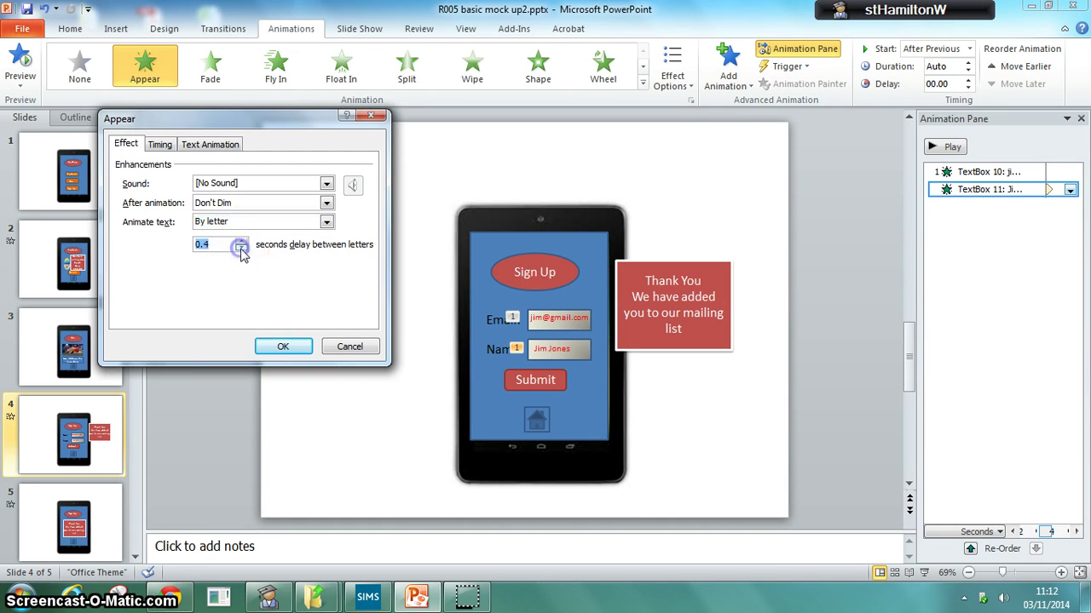
{"action": "left_click", "coordinate": [275, 347]}
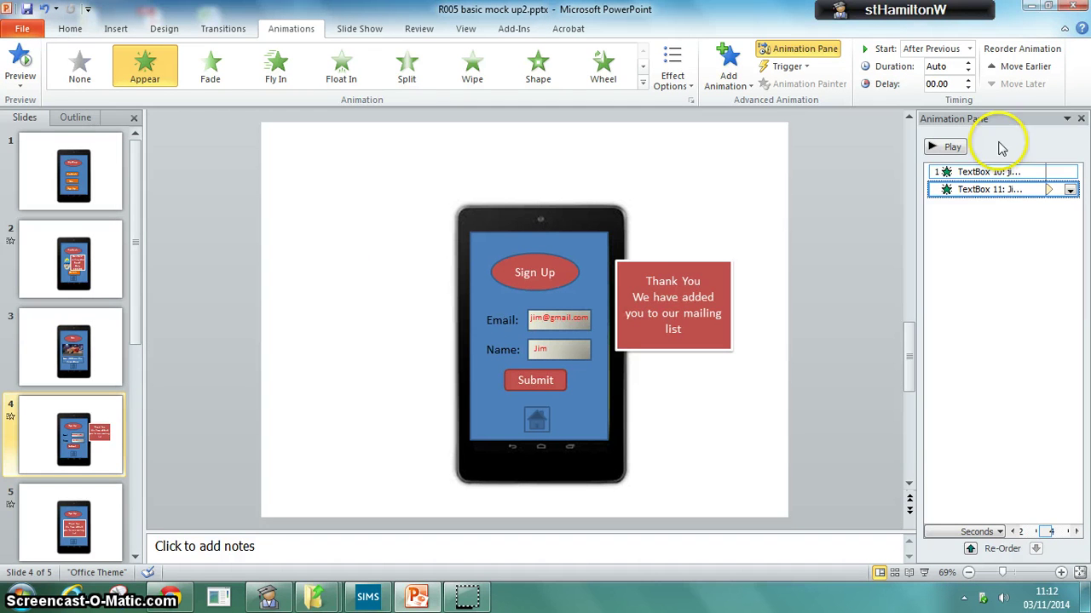
Set the email animation to start After Previous instead of on click.
{"action": "left_click", "coordinate": [1004, 170]}
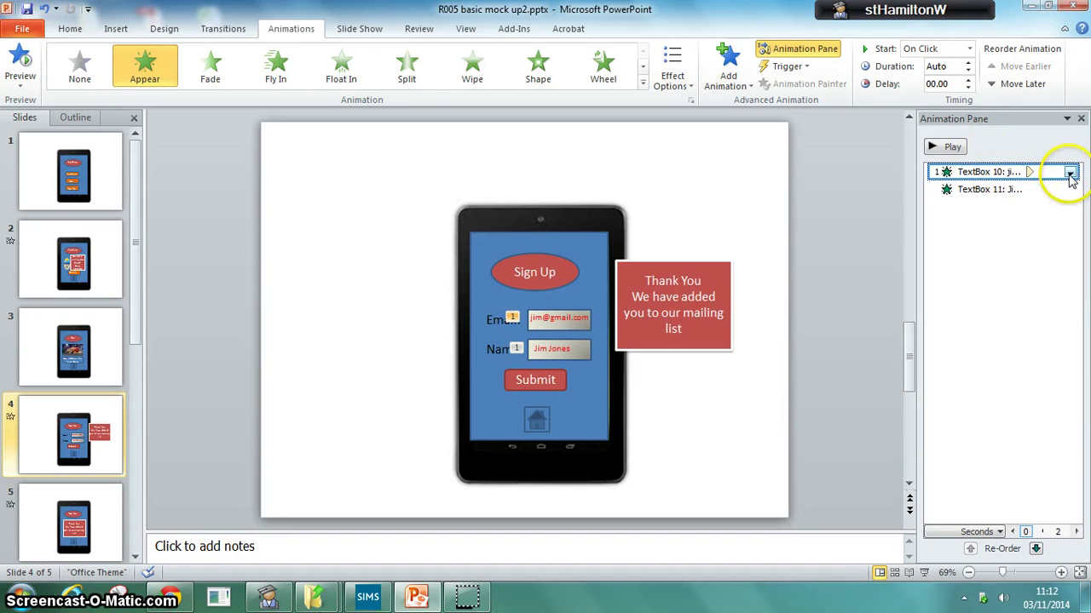
{"action": "left_click", "coordinate": [1069, 172]}
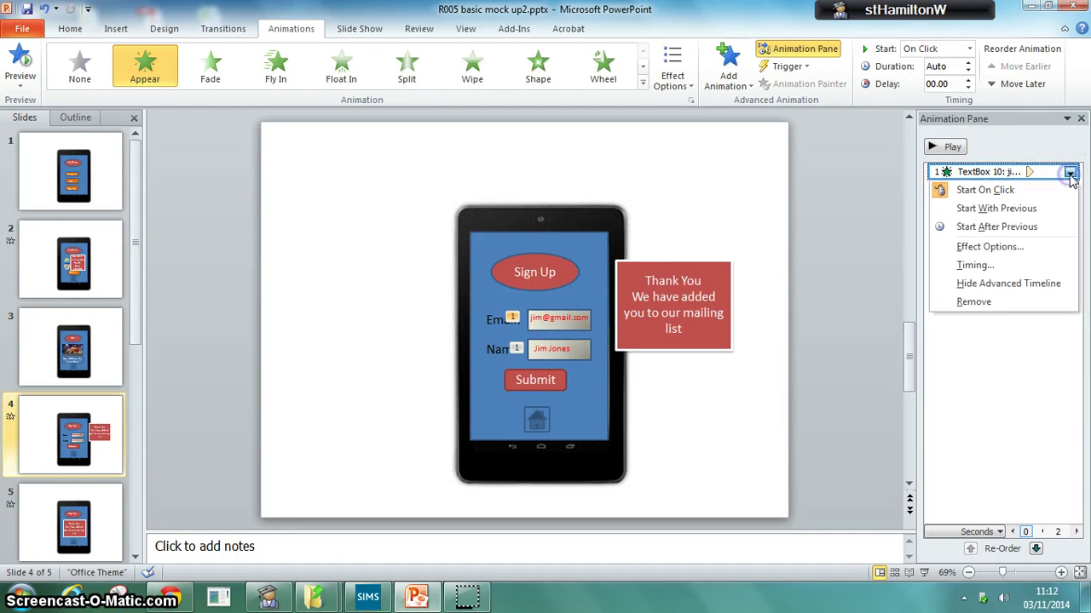
{"action": "left_click", "coordinate": [1018, 229]}
Preview the email and name type-in animations, then show the full effects gallery for the Submit button.
{"action": "left_click", "coordinate": [988, 247]}
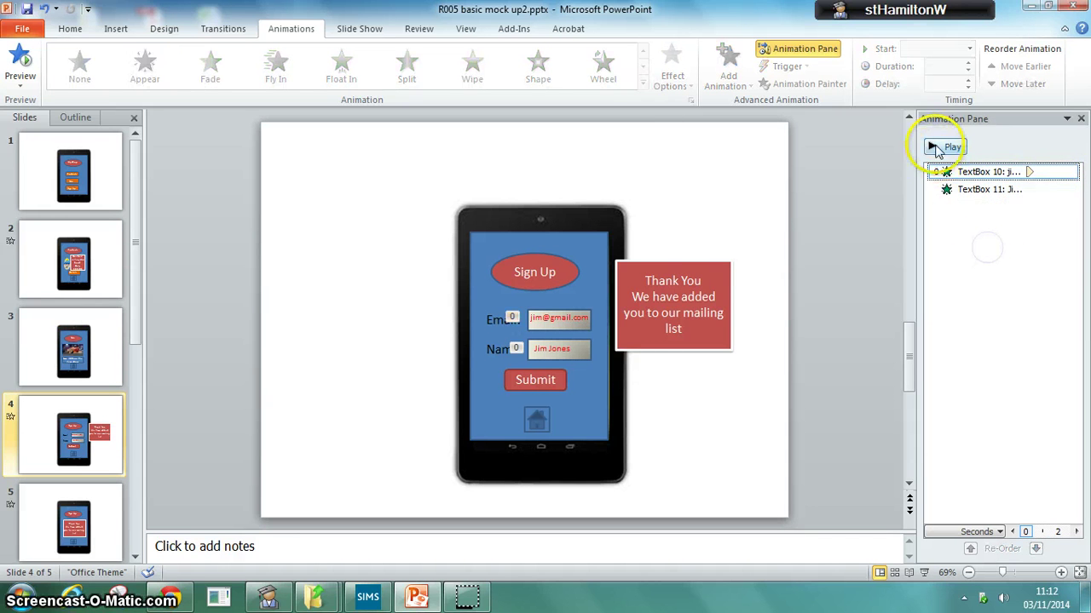
{"action": "left_click", "coordinate": [944, 148]}
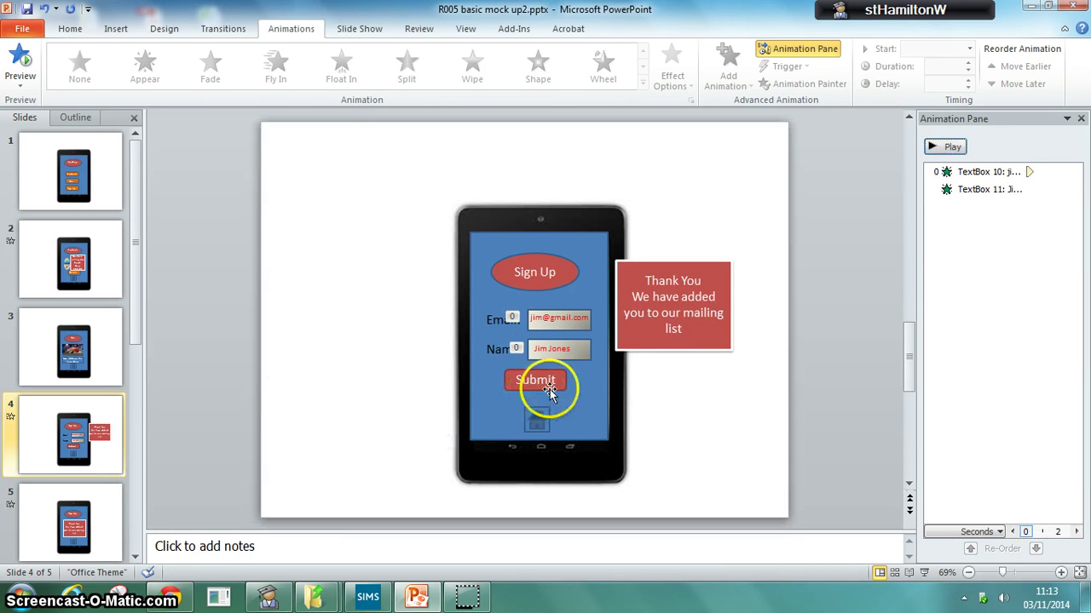
{"action": "left_click", "coordinate": [520, 372]}
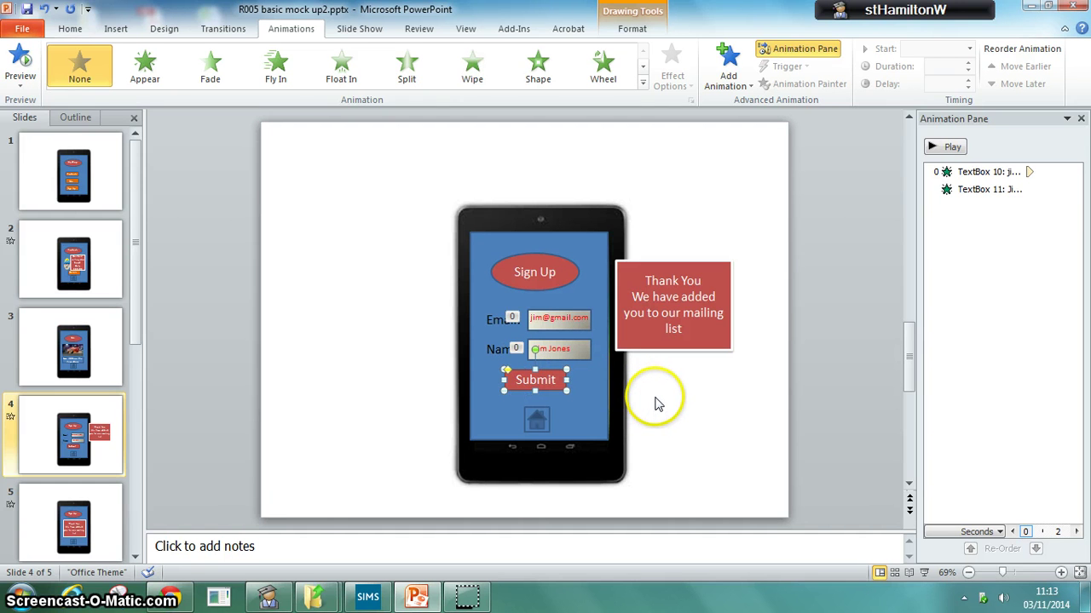
{"action": "left_click", "coordinate": [642, 85]}
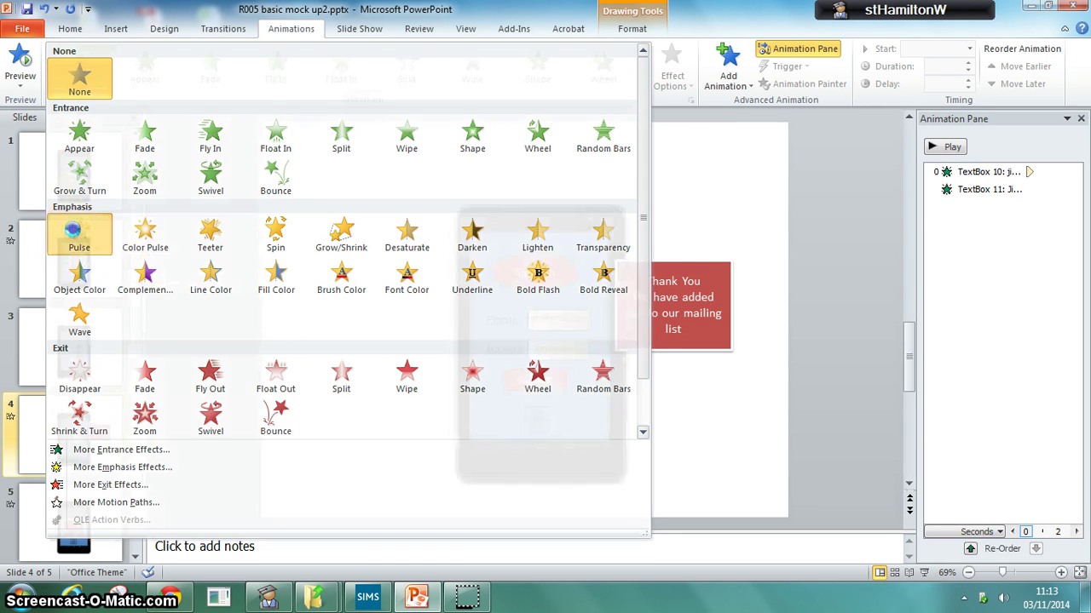
Add a Pulse emphasis to the Submit button, starting After Previous.
{"action": "left_click", "coordinate": [77, 234]}
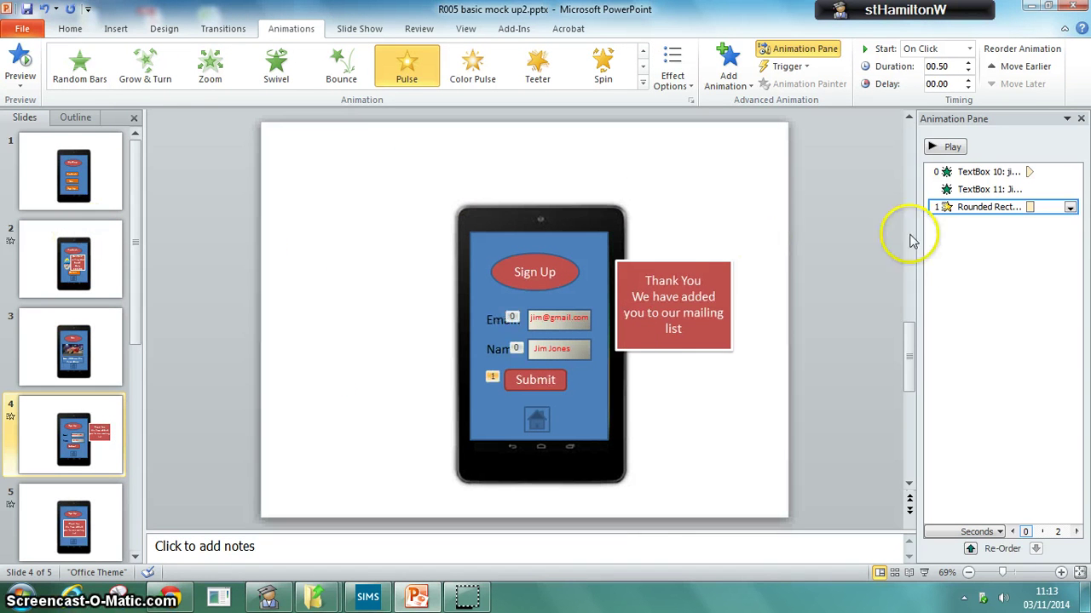
{"action": "left_click", "coordinate": [1069, 207]}
{"action": "left_click", "coordinate": [982, 266]}
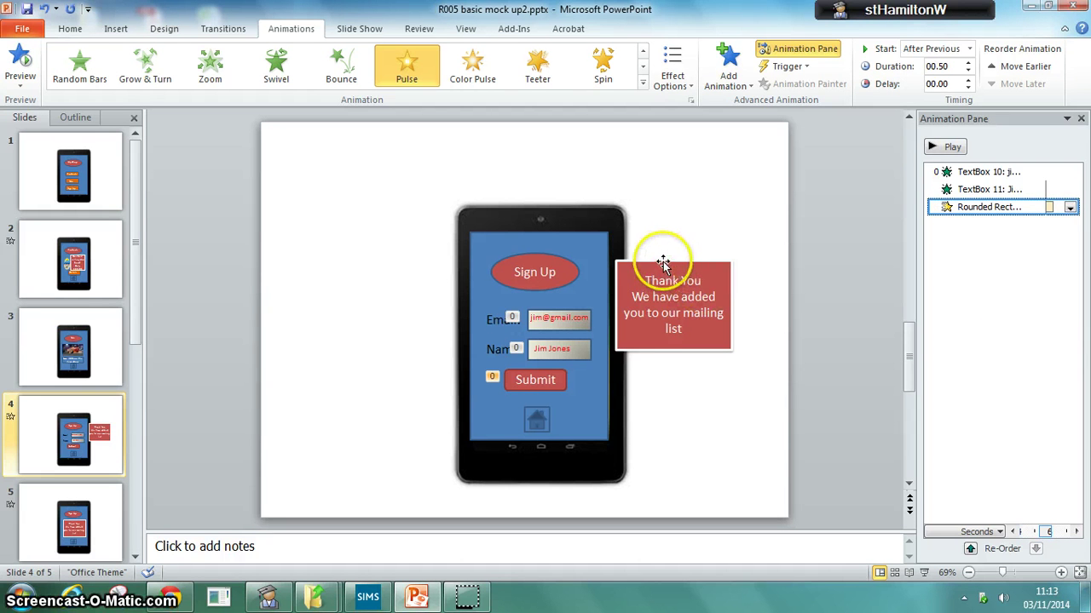
Move the thank-you box onto the phone and give it an Appear entrance After Previous.
{"action": "left_click_drag", "start_coordinate": [663, 261], "coordinate": [528, 304]}
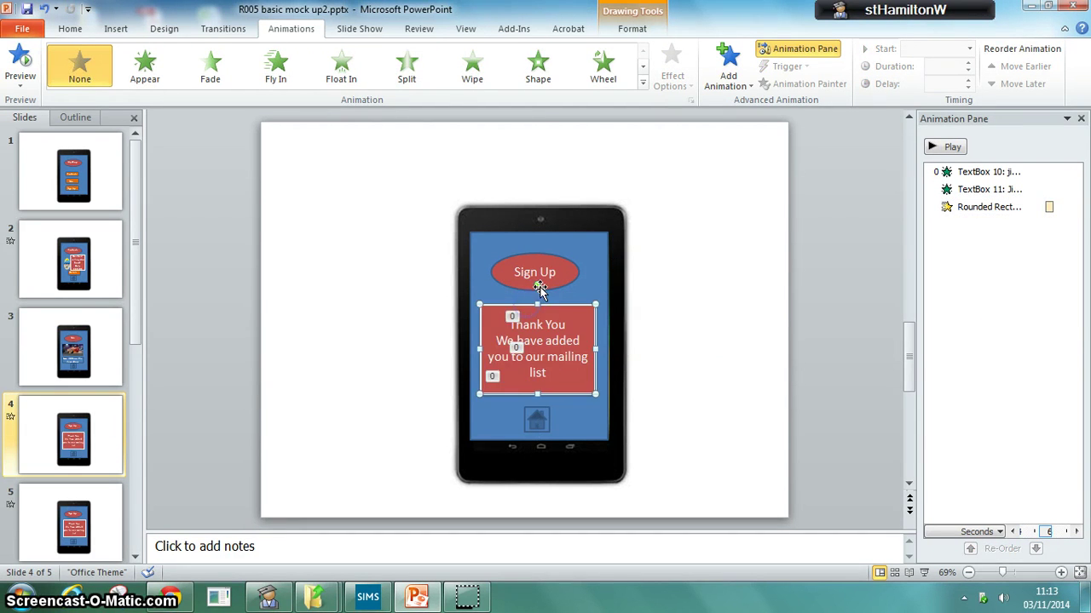
{"action": "left_click", "coordinate": [154, 65]}
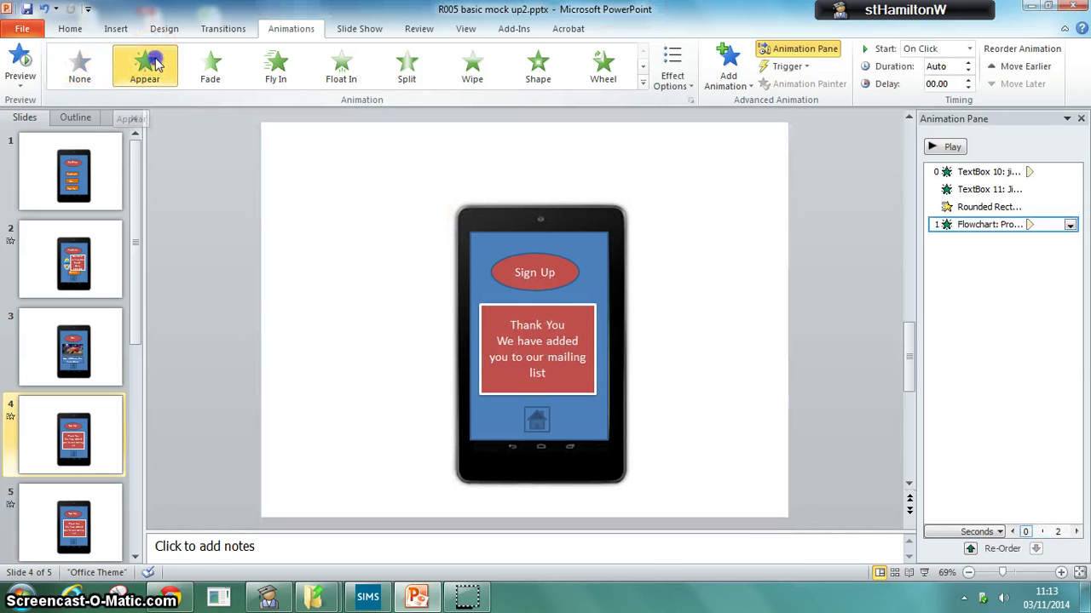
{"action": "left_click", "coordinate": [1069, 225]}
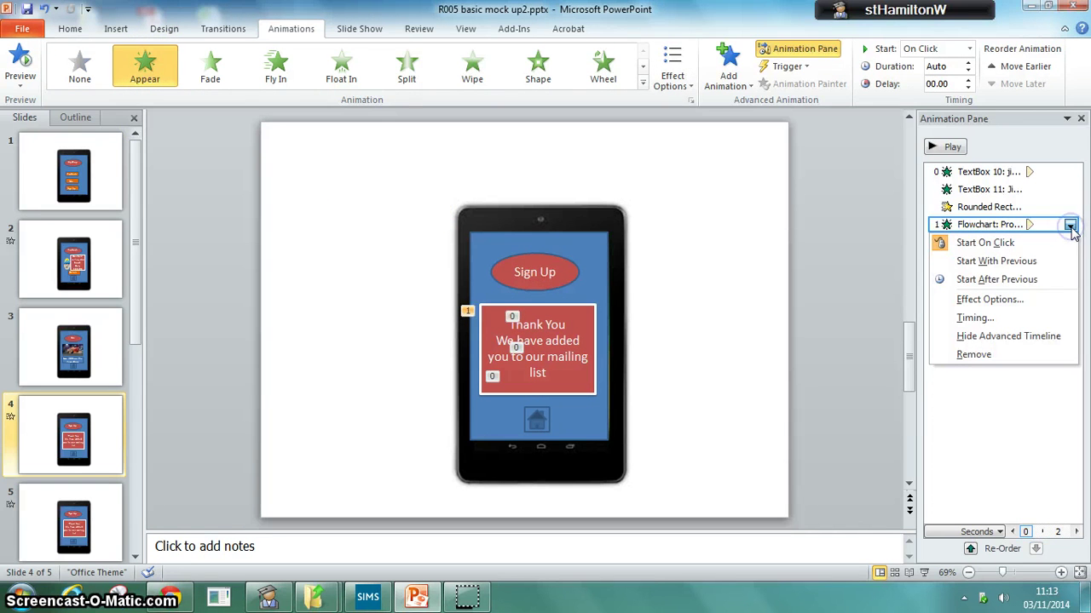
{"action": "left_click", "coordinate": [1027, 285]}
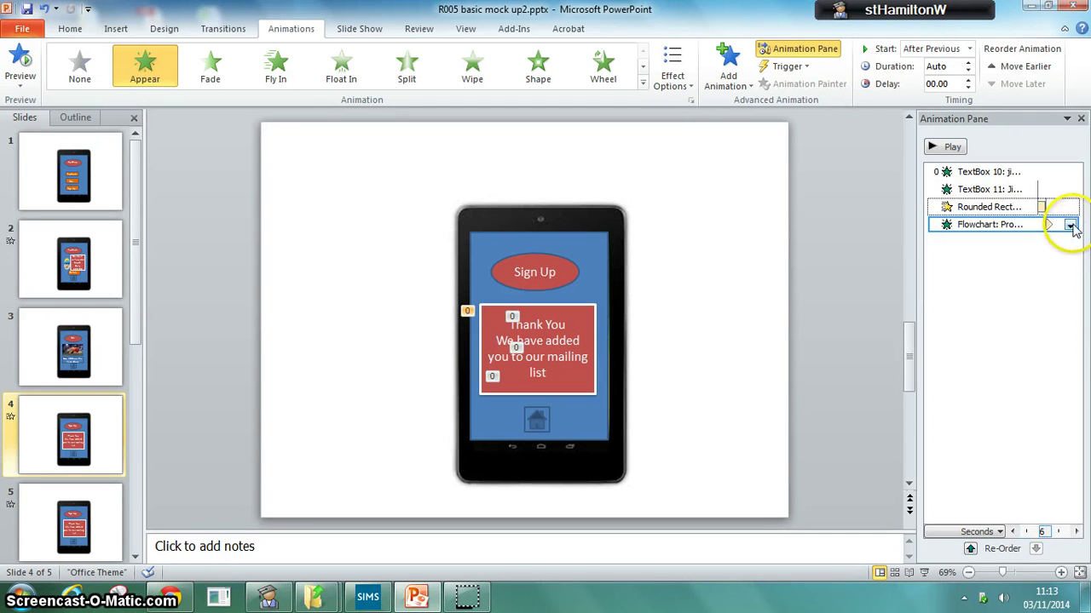
Set the thank-you animation's delay to 0.5 seconds and review its timing settings.
{"action": "left_click", "coordinate": [1069, 225]}
{"action": "left_click", "coordinate": [1006, 316]}
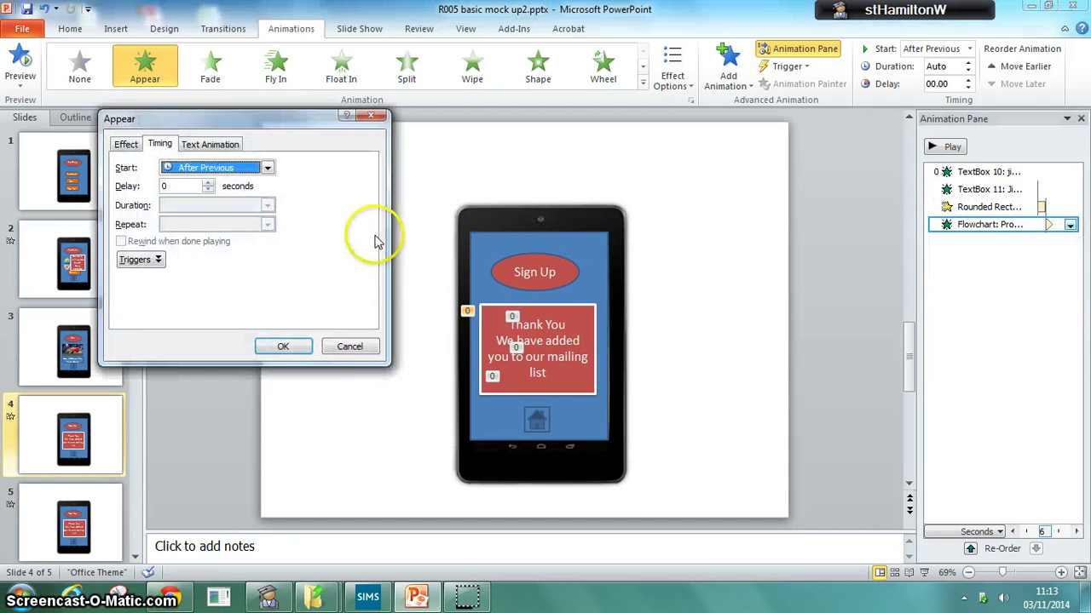
{"action": "left_click", "coordinate": [208, 182]}
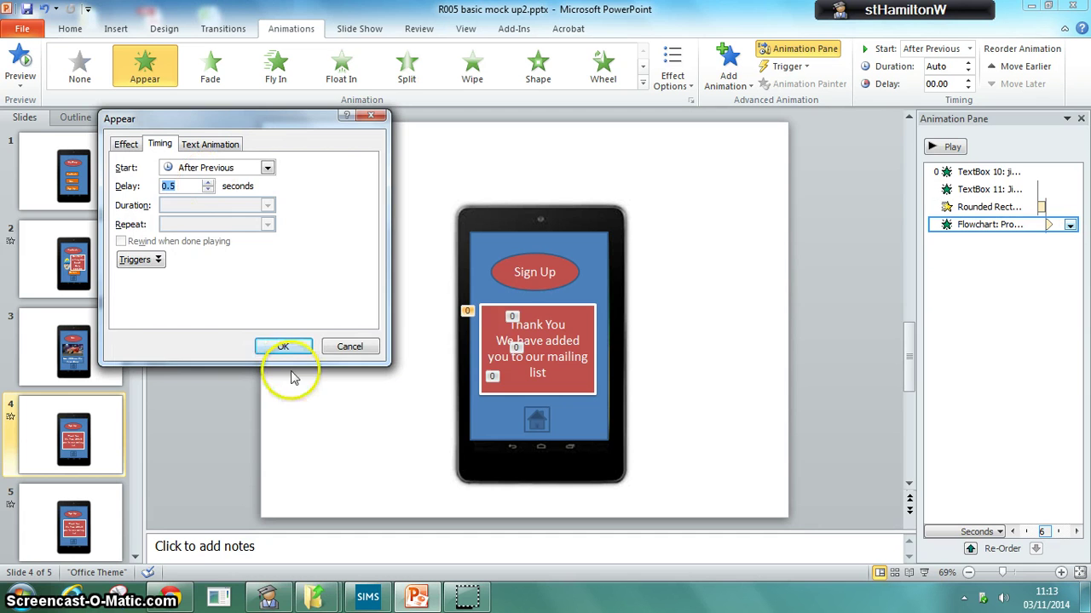
{"action": "left_click", "coordinate": [278, 348]}
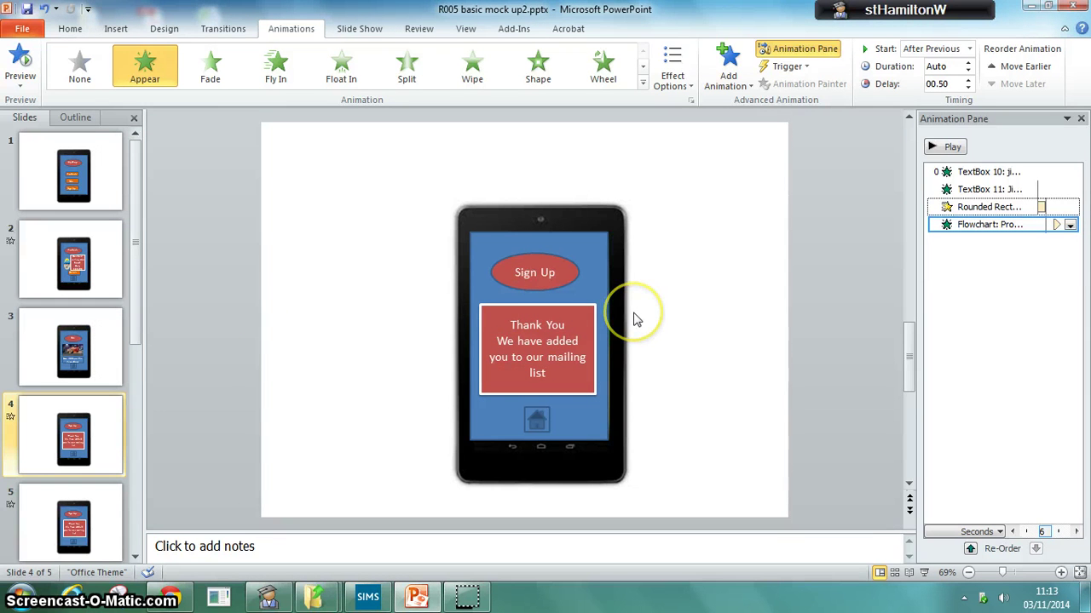
{"action": "left_click", "coordinate": [1070, 225]}
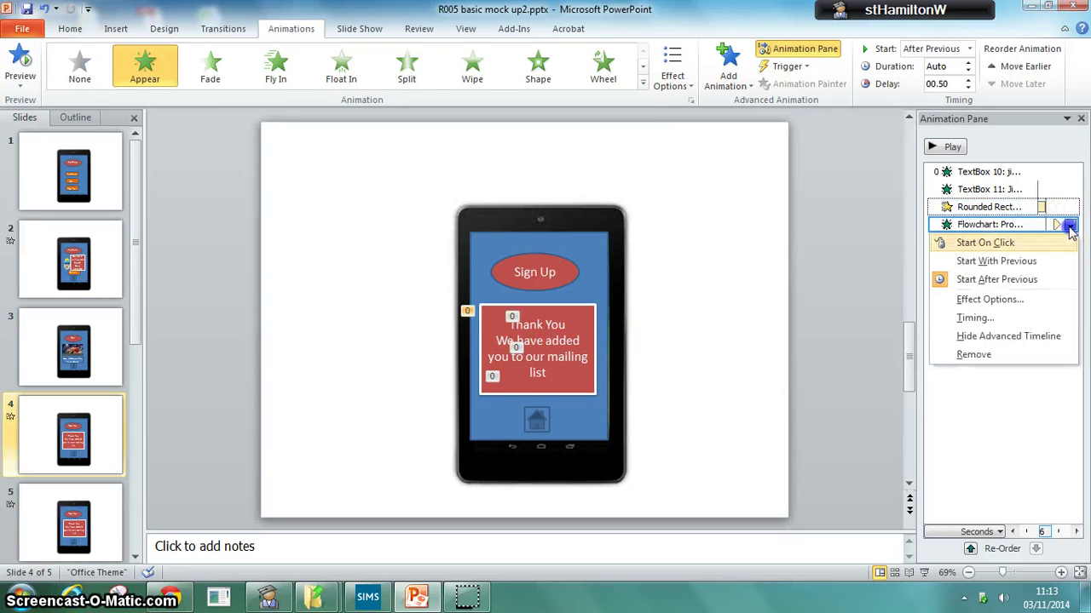
{"action": "left_click", "coordinate": [992, 300]}
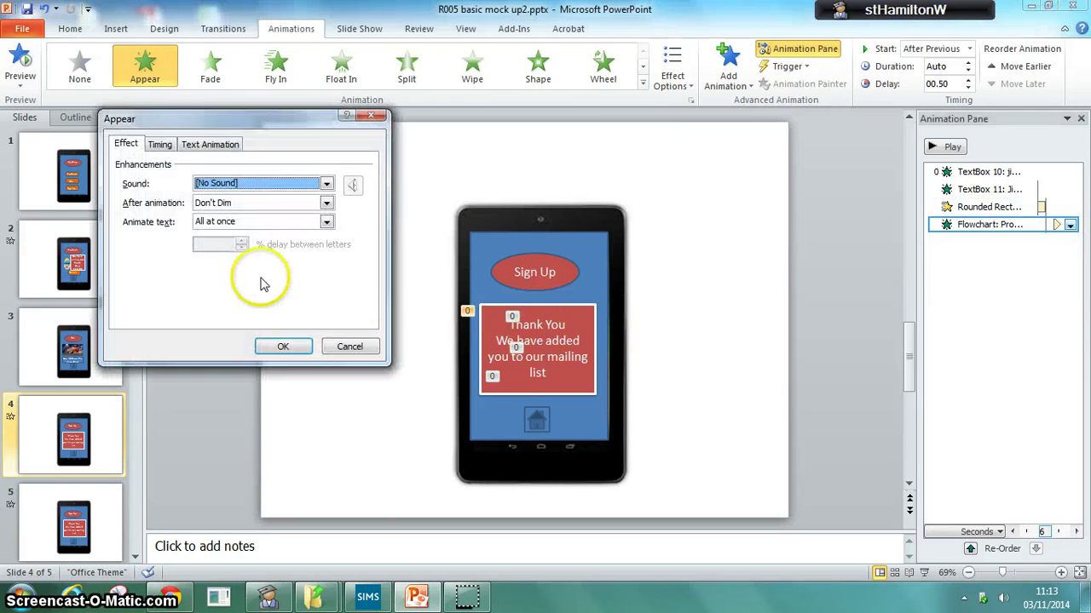
{"action": "left_click", "coordinate": [162, 145]}
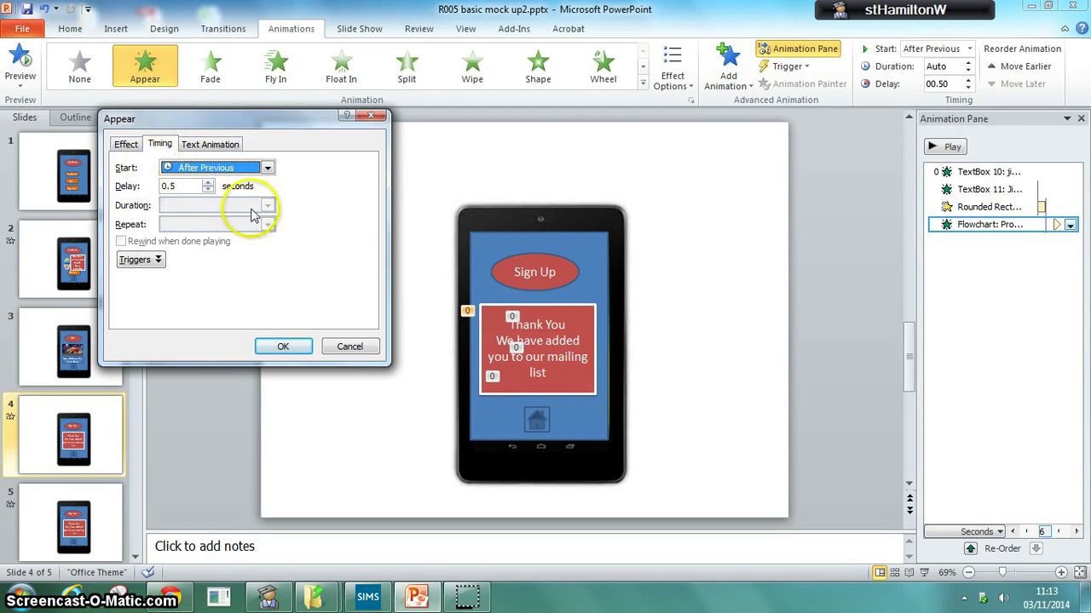
{"action": "left_click", "coordinate": [209, 176]}
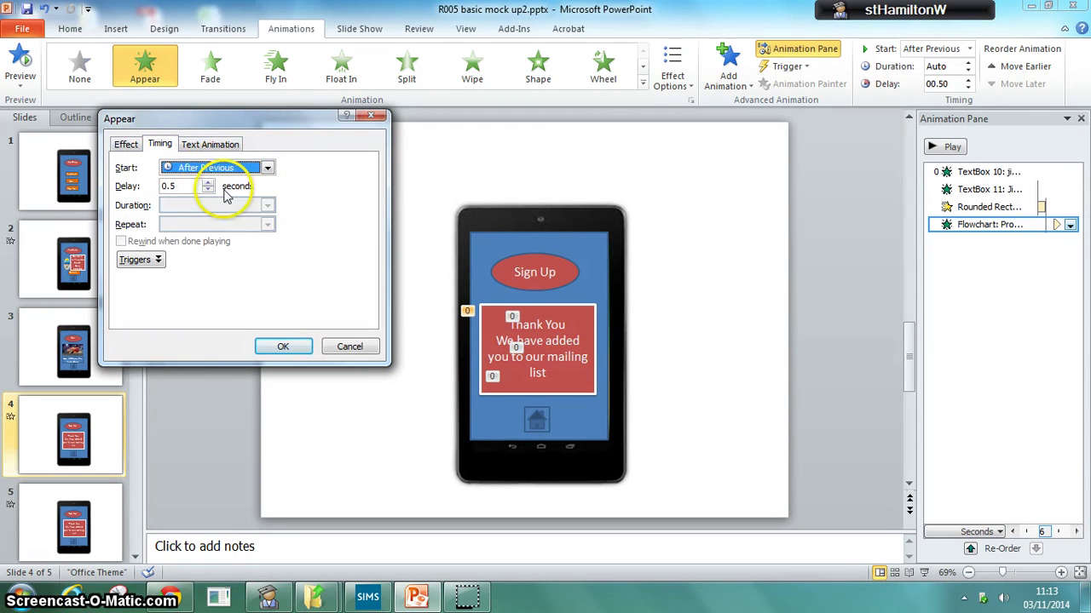
Change the thank-you entrance from Appear to Fade, keeping the 0.5-second delay.
{"action": "left_click", "coordinate": [350, 346]}
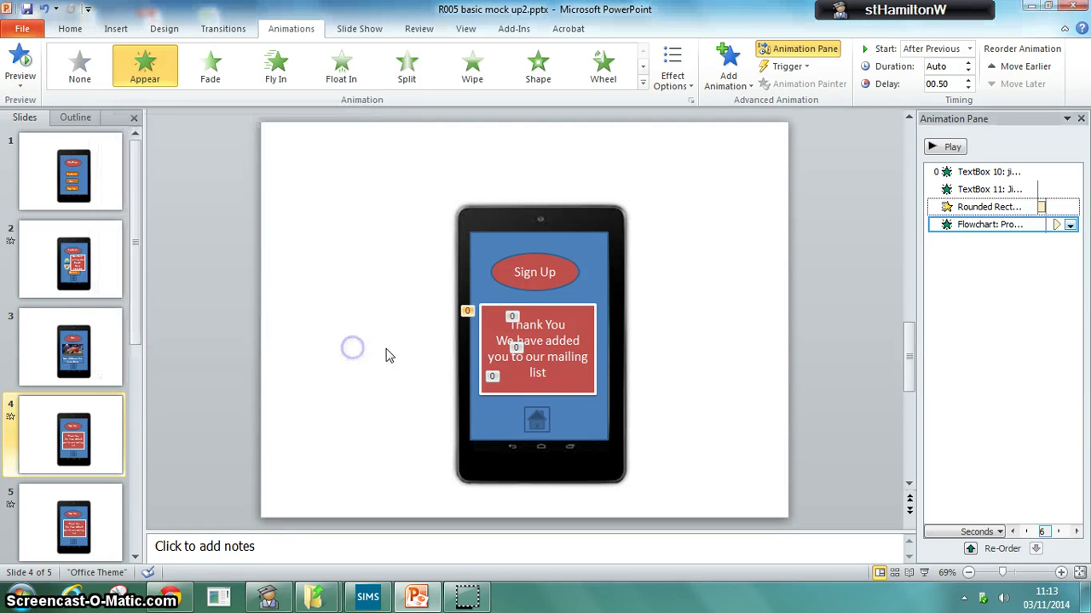
{"action": "left_click", "coordinate": [210, 73]}
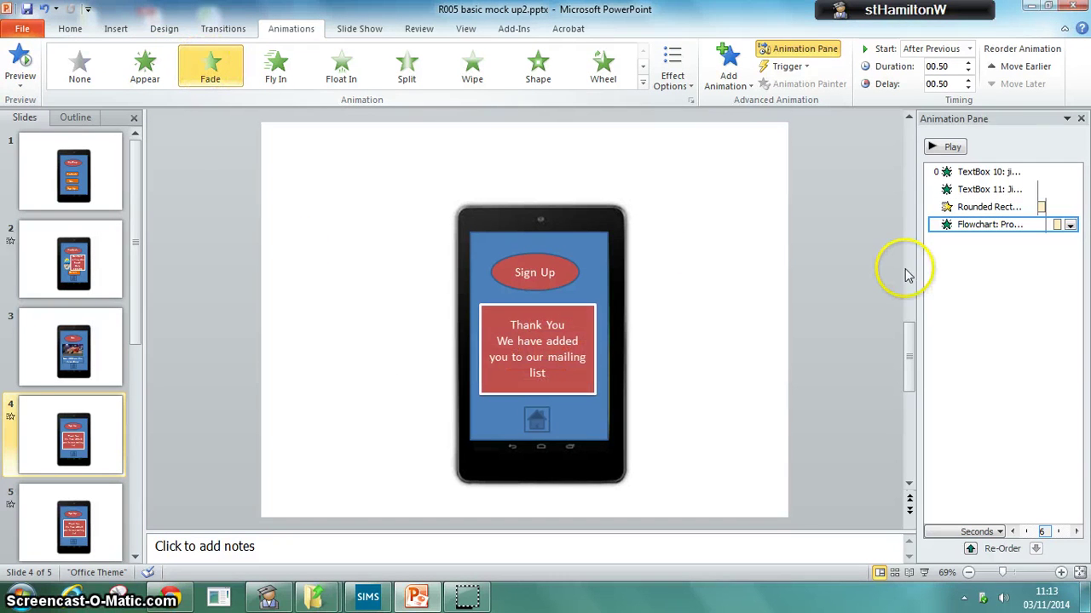
{"action": "left_click", "coordinate": [1069, 225]}
{"action": "left_click", "coordinate": [994, 317]}
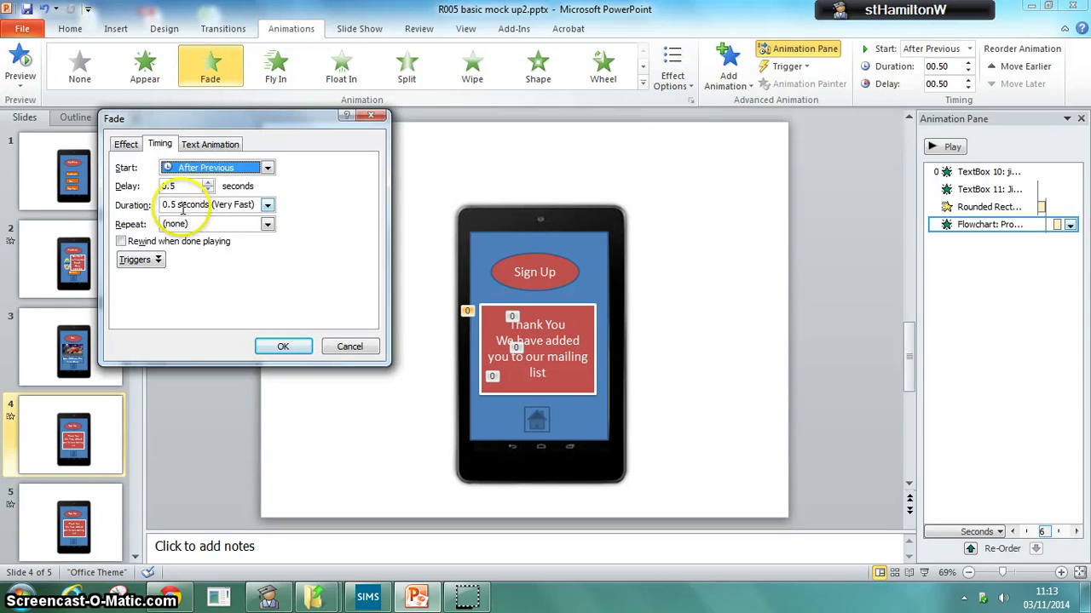
{"action": "left_click", "coordinate": [282, 347]}
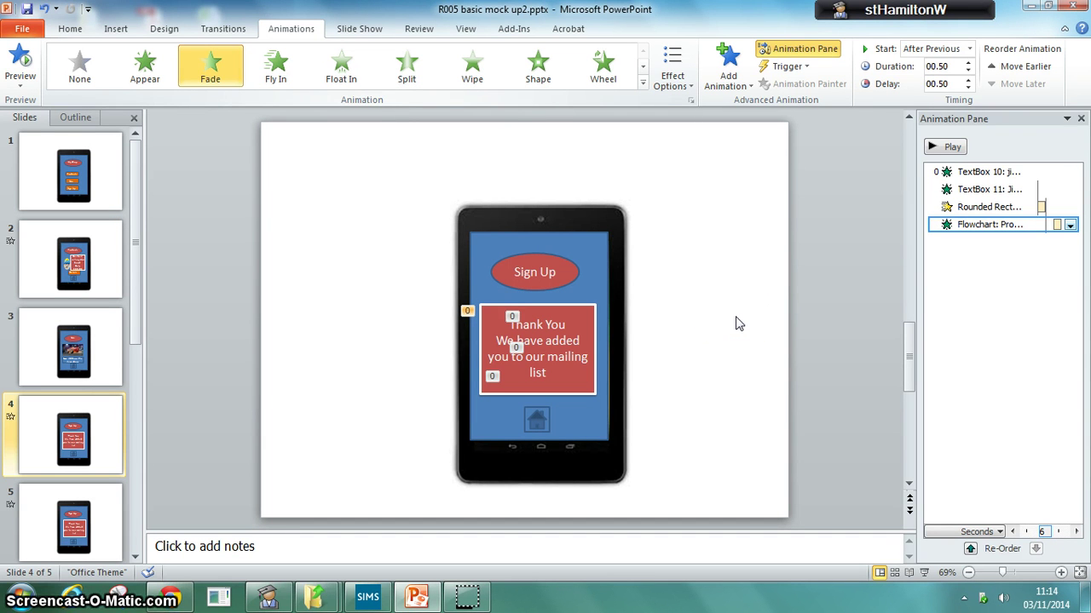
Add a Fade exit to the thank-you box, After Previous with a 2.5-second delay.
{"action": "left_click", "coordinate": [730, 77]}
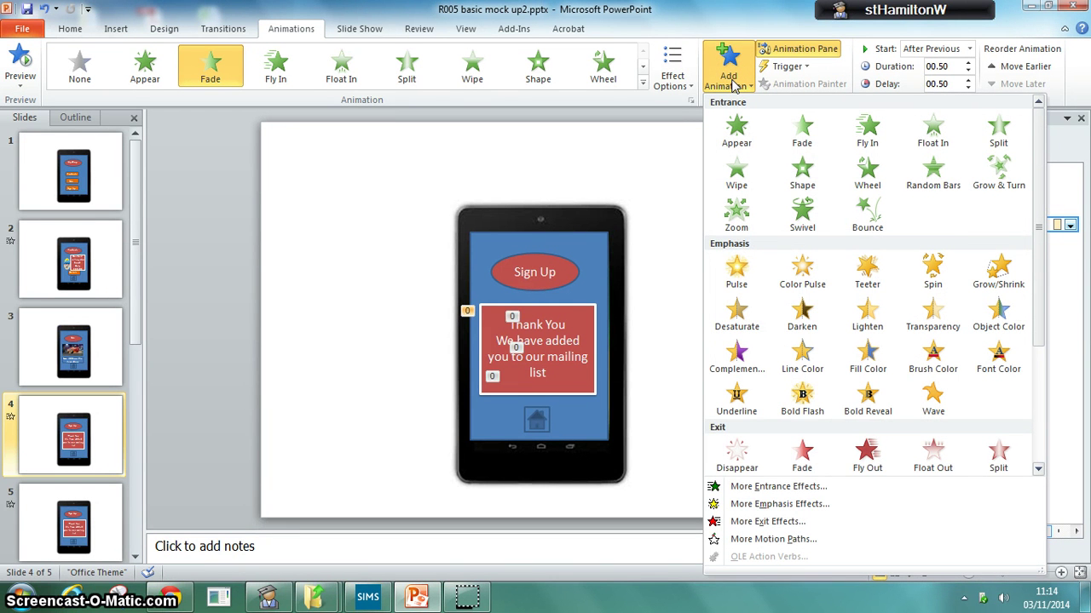
{"action": "left_click", "coordinate": [802, 458]}
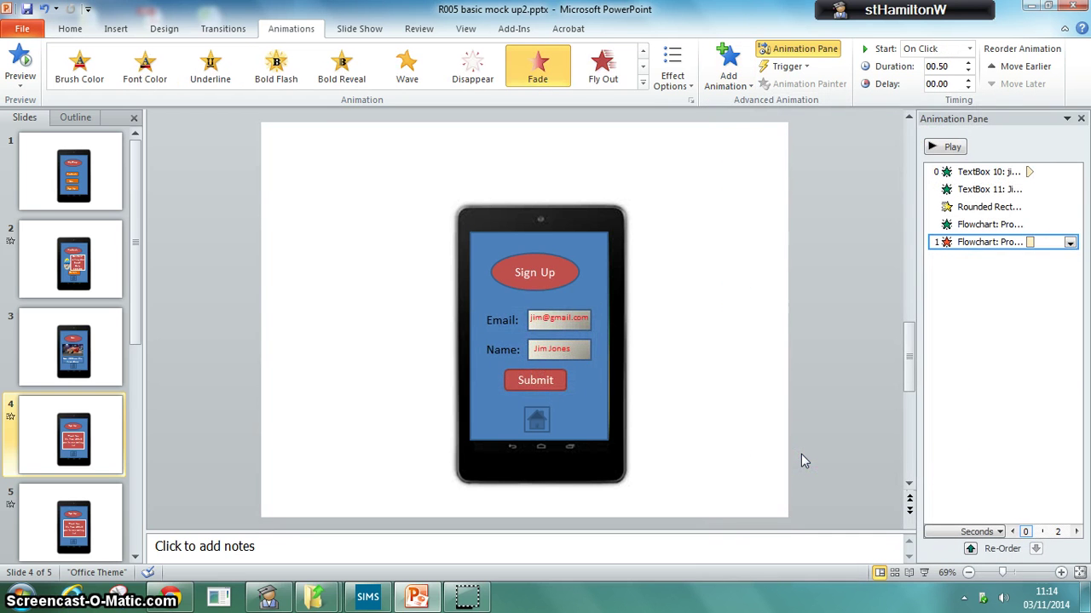
{"action": "left_click", "coordinate": [1069, 242]}
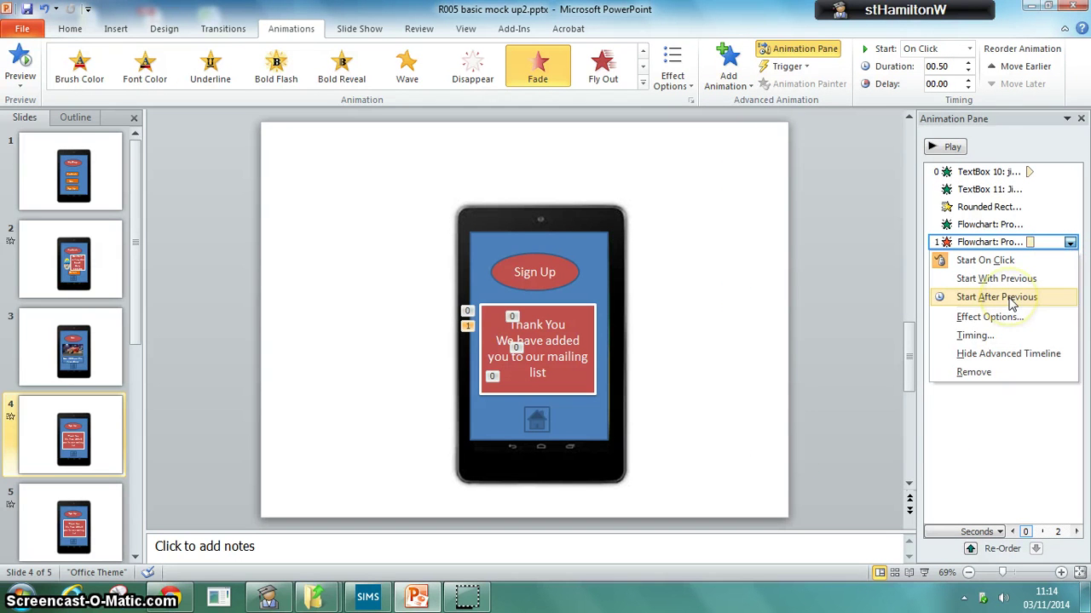
{"action": "left_click", "coordinate": [1011, 298]}
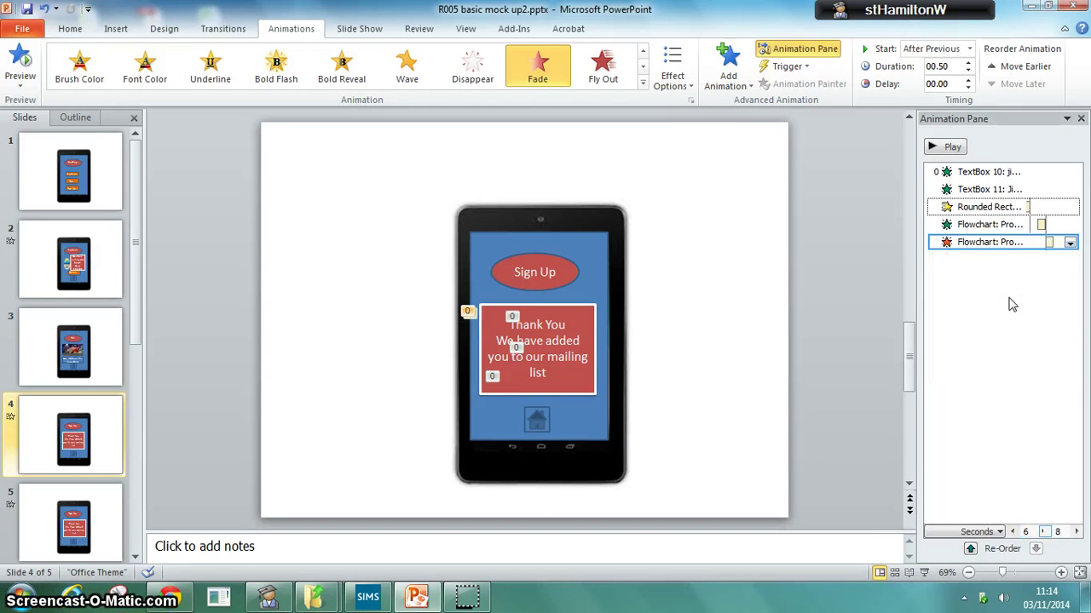
{"action": "left_click", "coordinate": [1067, 246]}
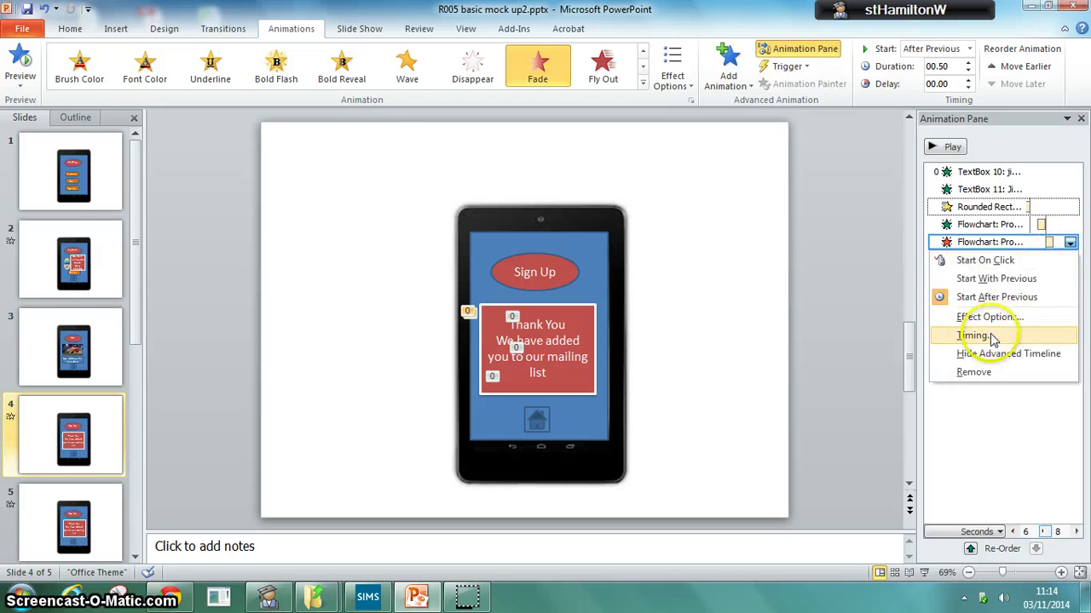
{"action": "left_click", "coordinate": [967, 339]}
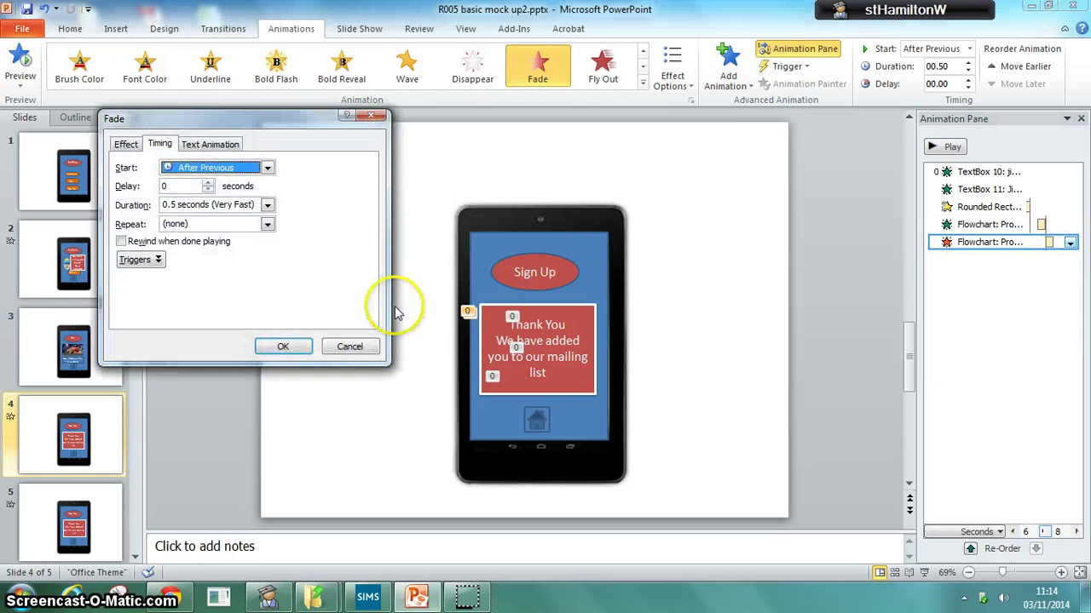
{"action": "left_click", "coordinate": [209, 183]}
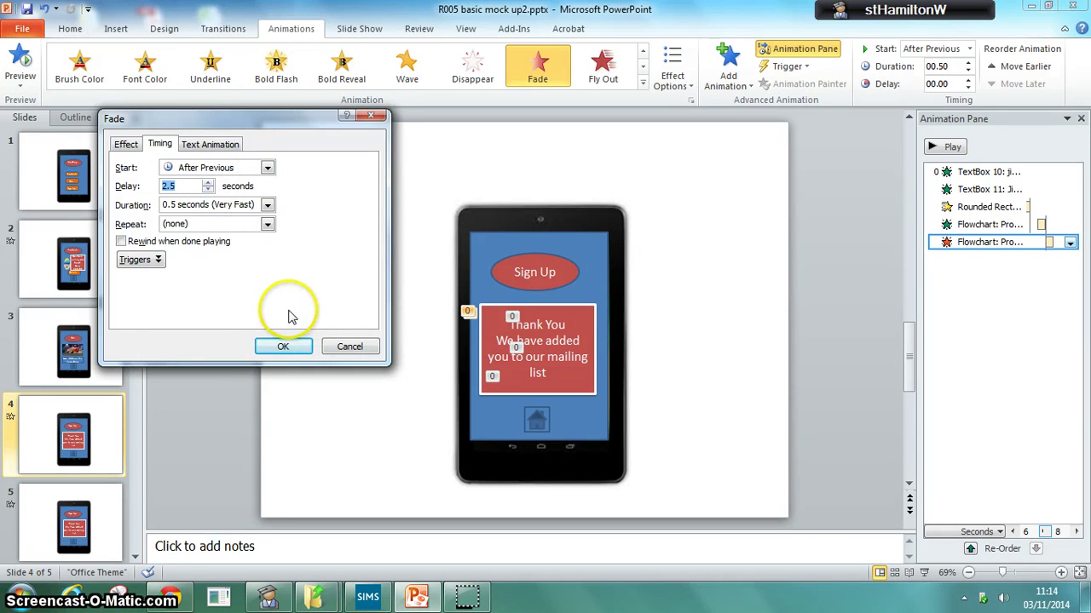
{"action": "left_click", "coordinate": [283, 349]}
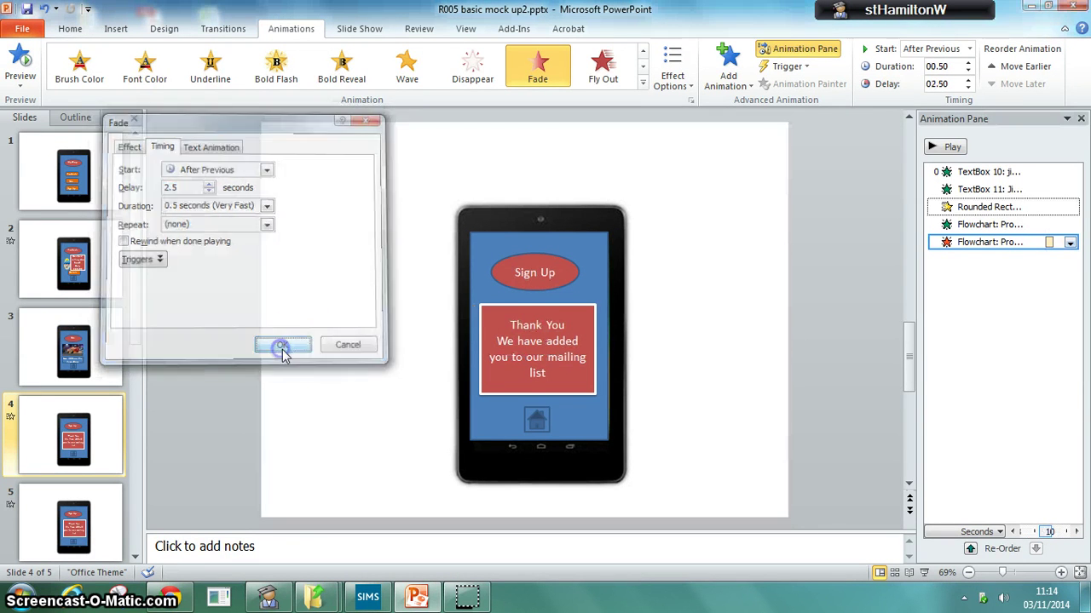
{"action": "left_click", "coordinate": [823, 369]}
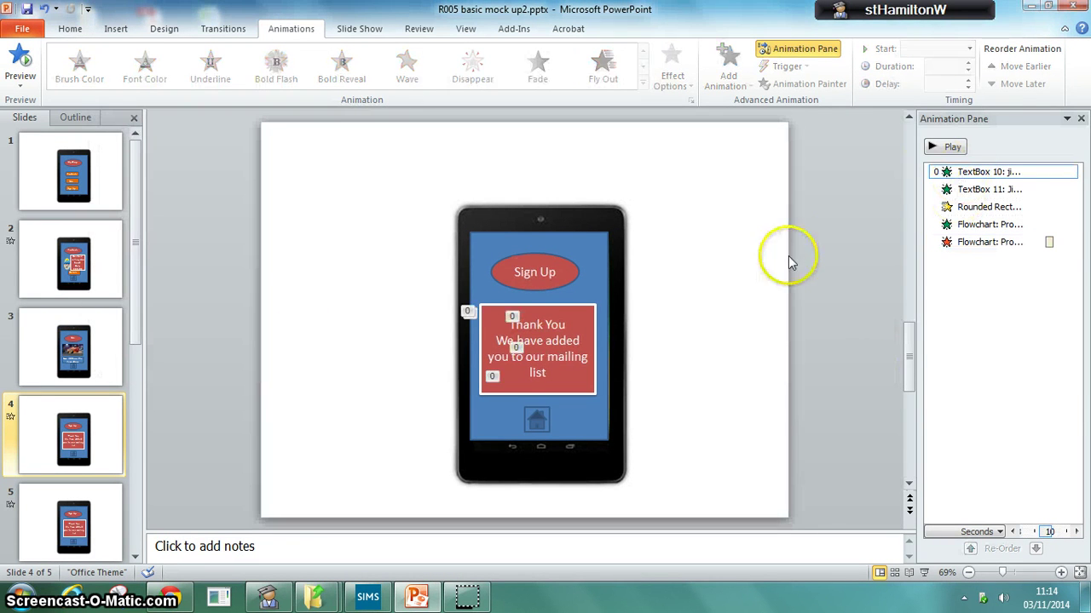
{"action": "left_click", "coordinate": [942, 147]}
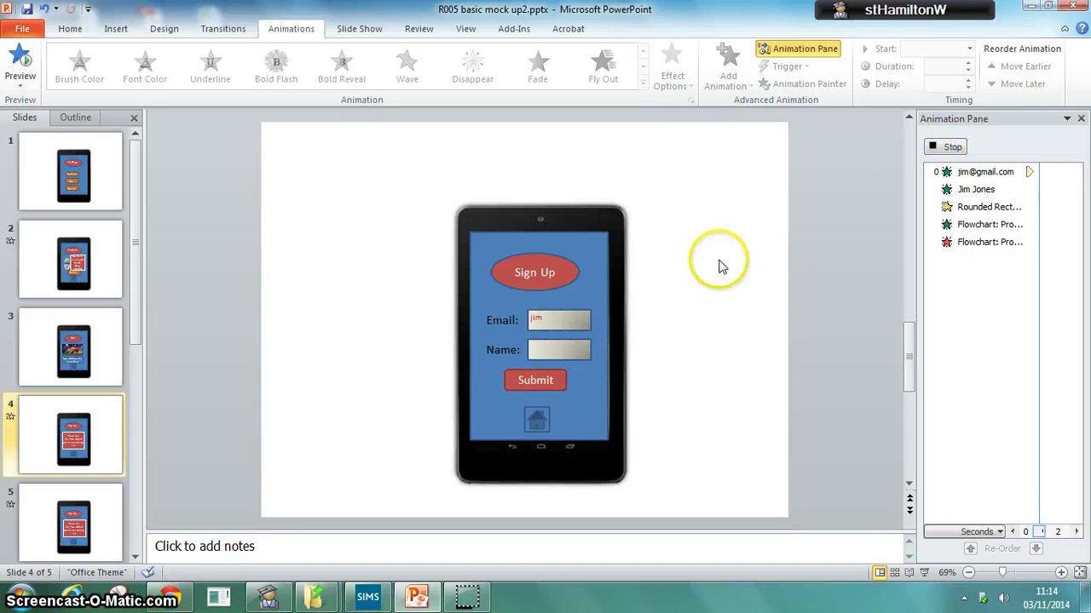